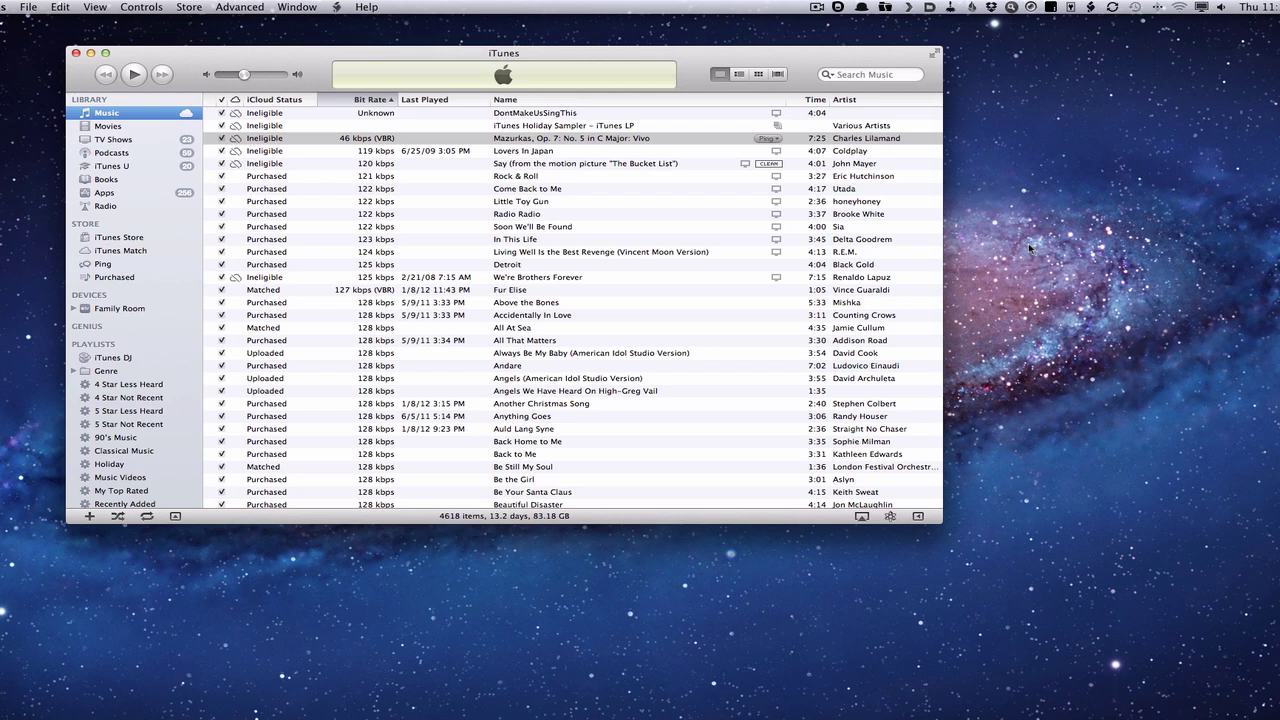
Filter the music library for "inx" and sort the songs by iCloud Status
click(840, 75)
text(inx)
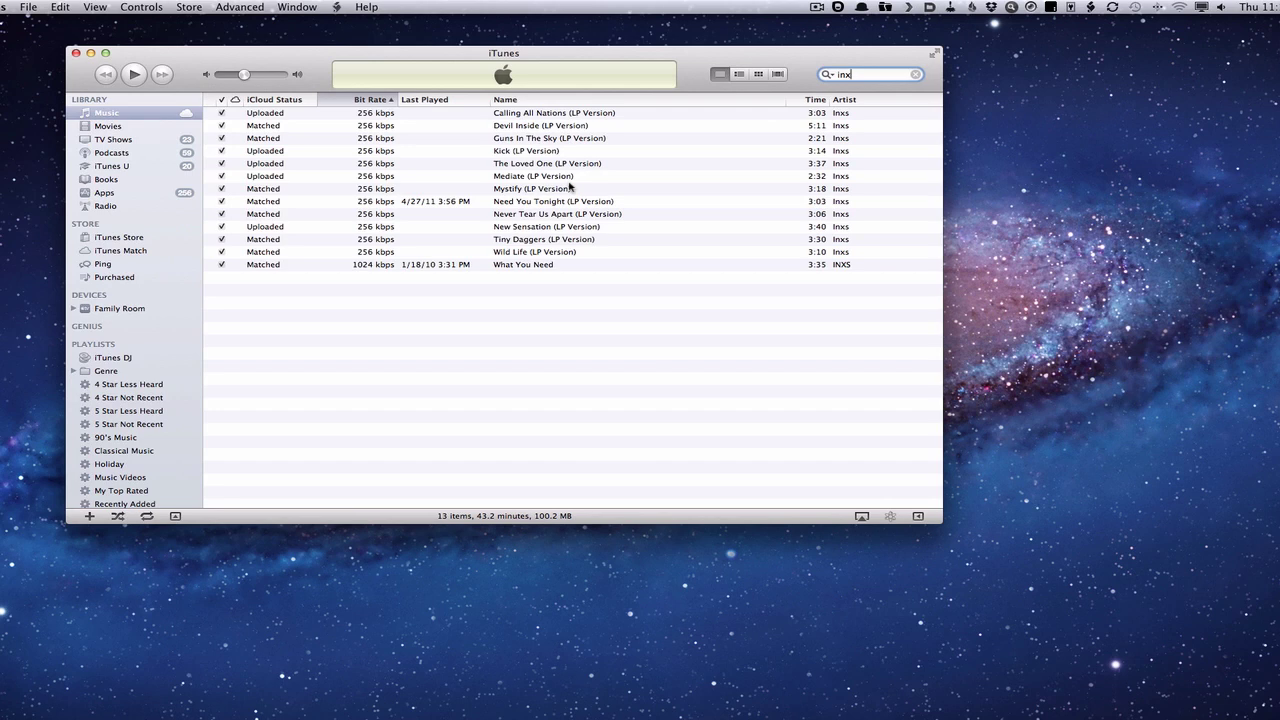
click(273, 104)
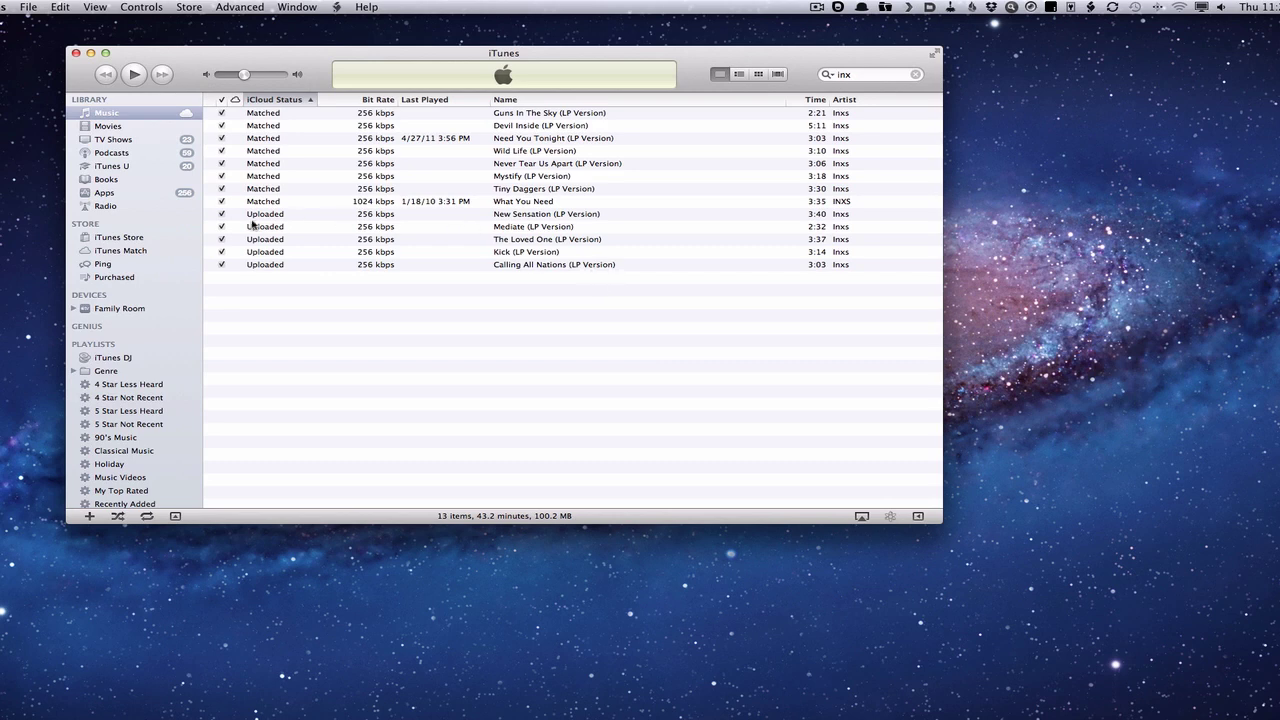
Review the summary information of the New Sensation (LP Version) track, including its duration and file location, without changing it
click(531, 216)
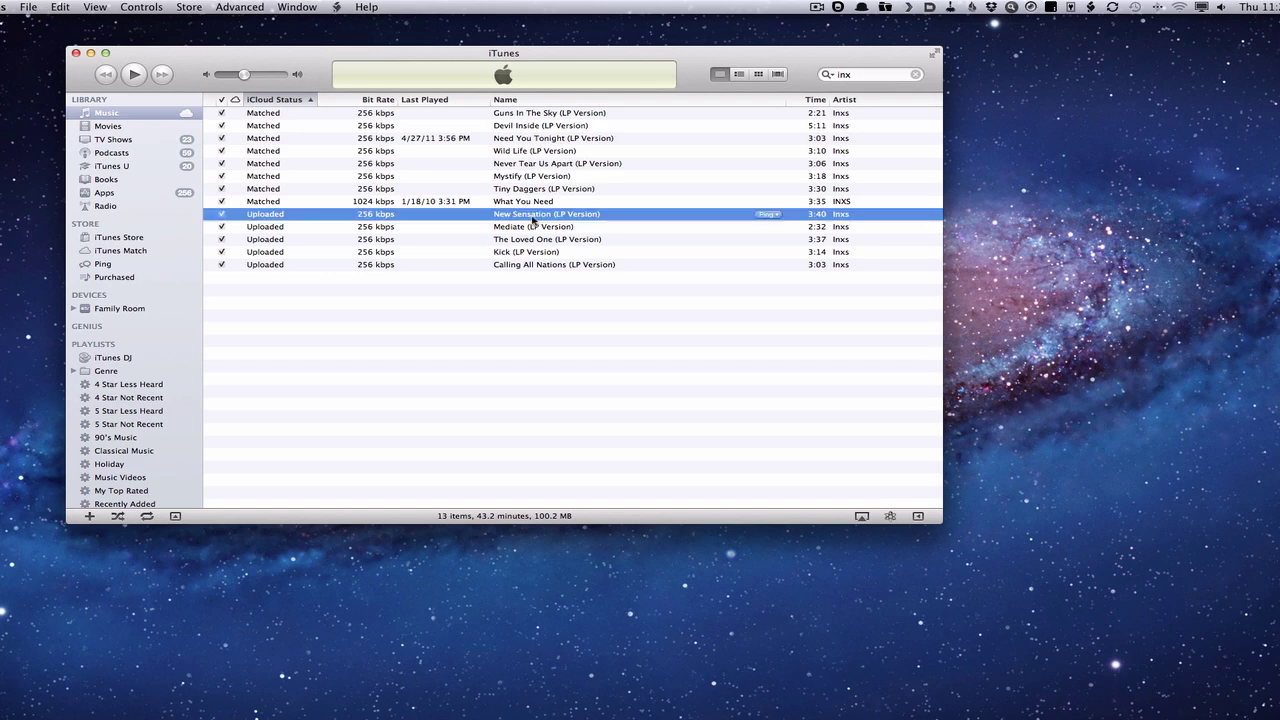
key(super+i)
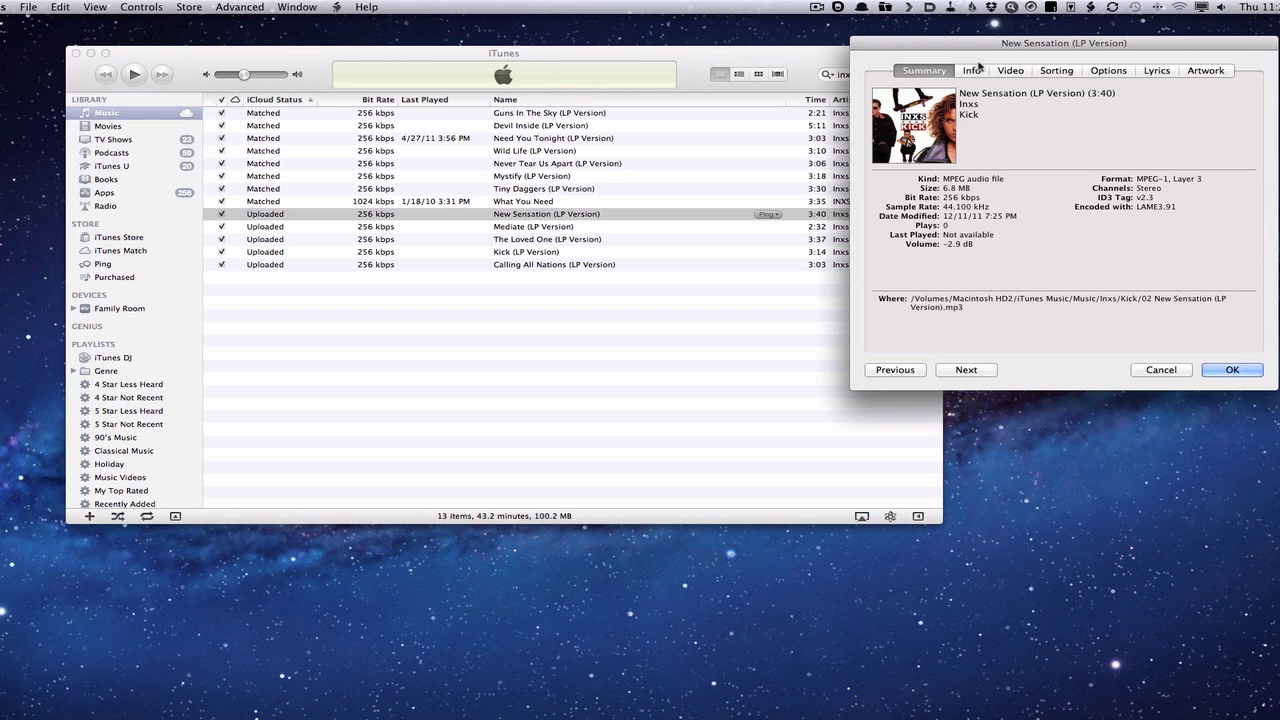
drag(1012, 45, 968, 103)
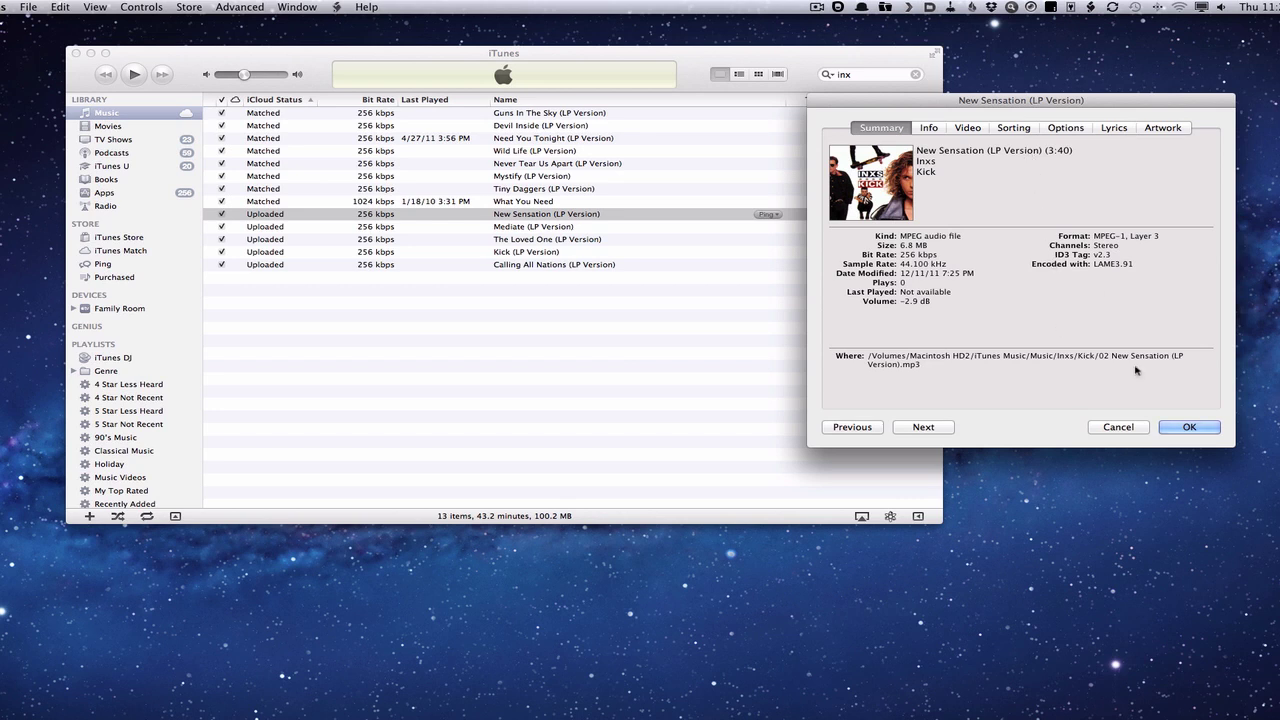
click(1112, 427)
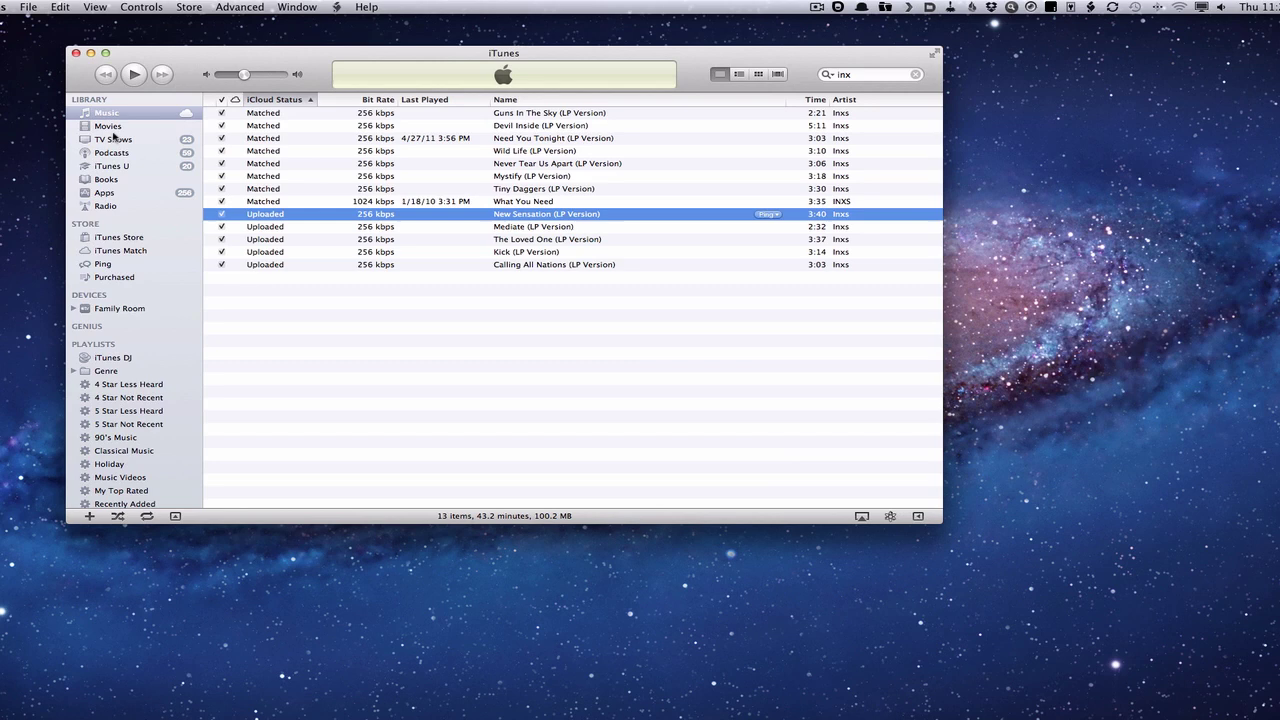
Check the Kick album's track titles and durations in the iTunes Store, and return to the music library filtered for "inx"
click(132, 239)
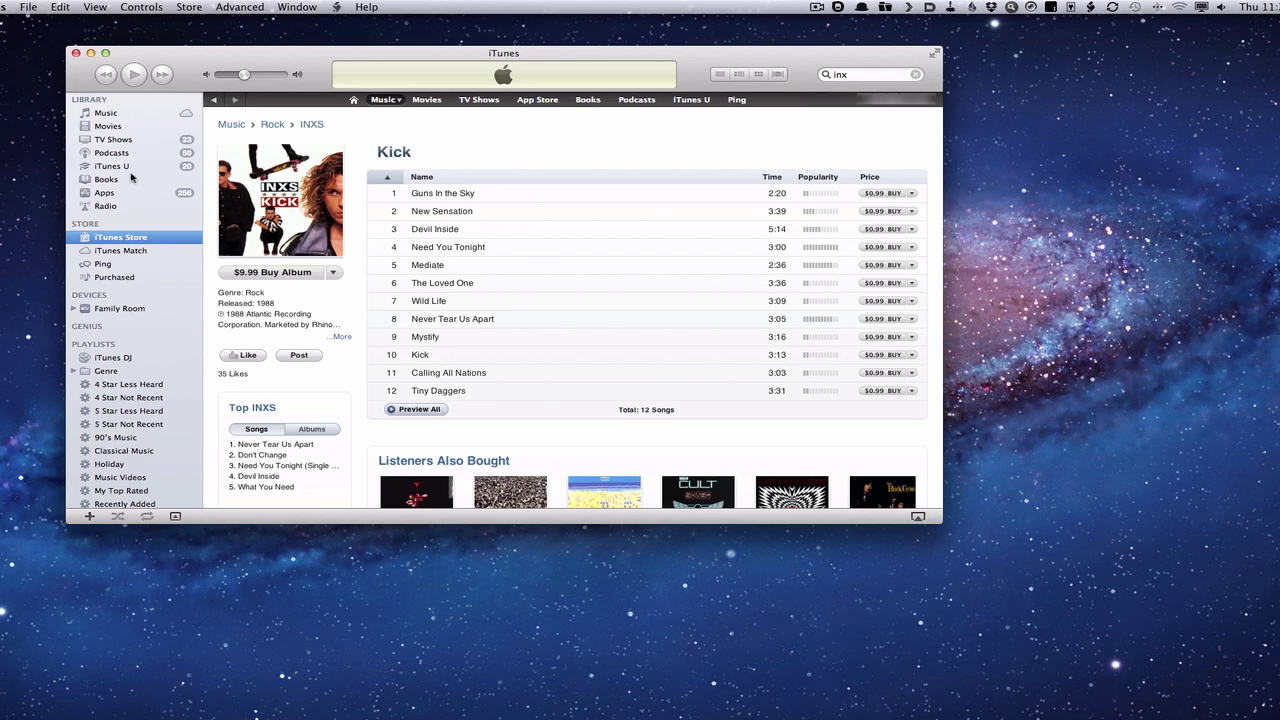
click(107, 113)
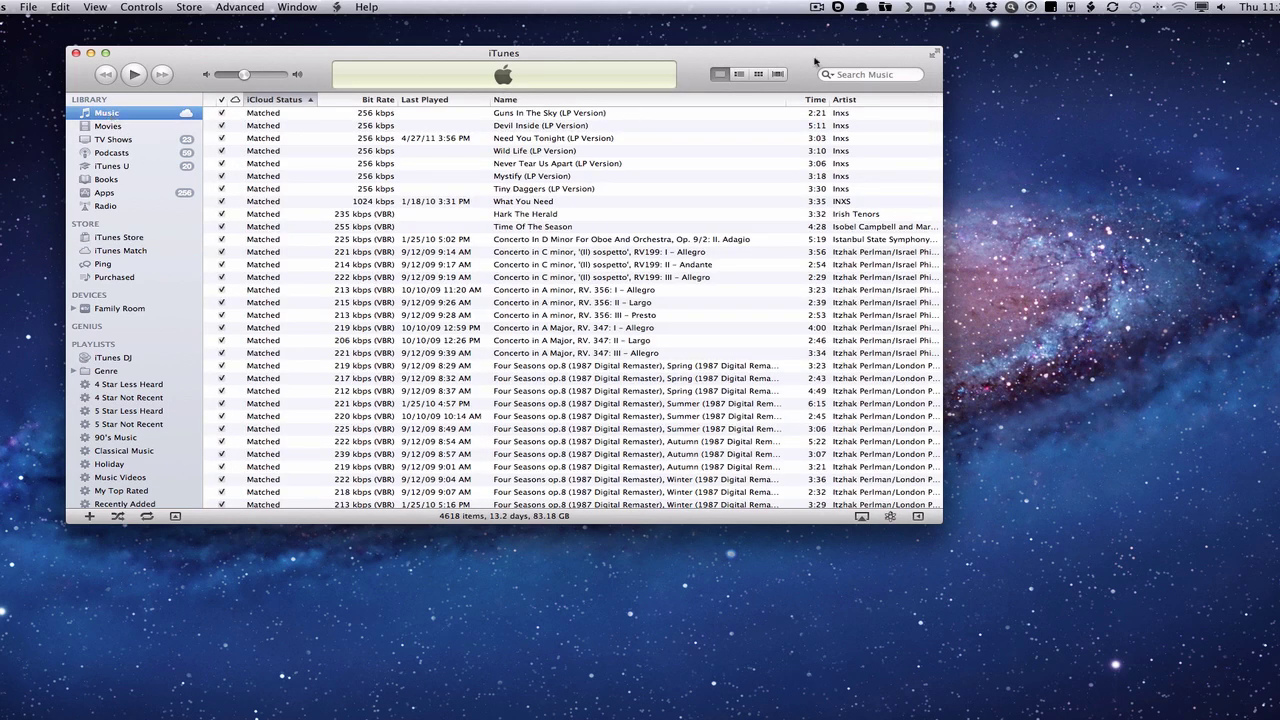
click(855, 75)
text(inx)
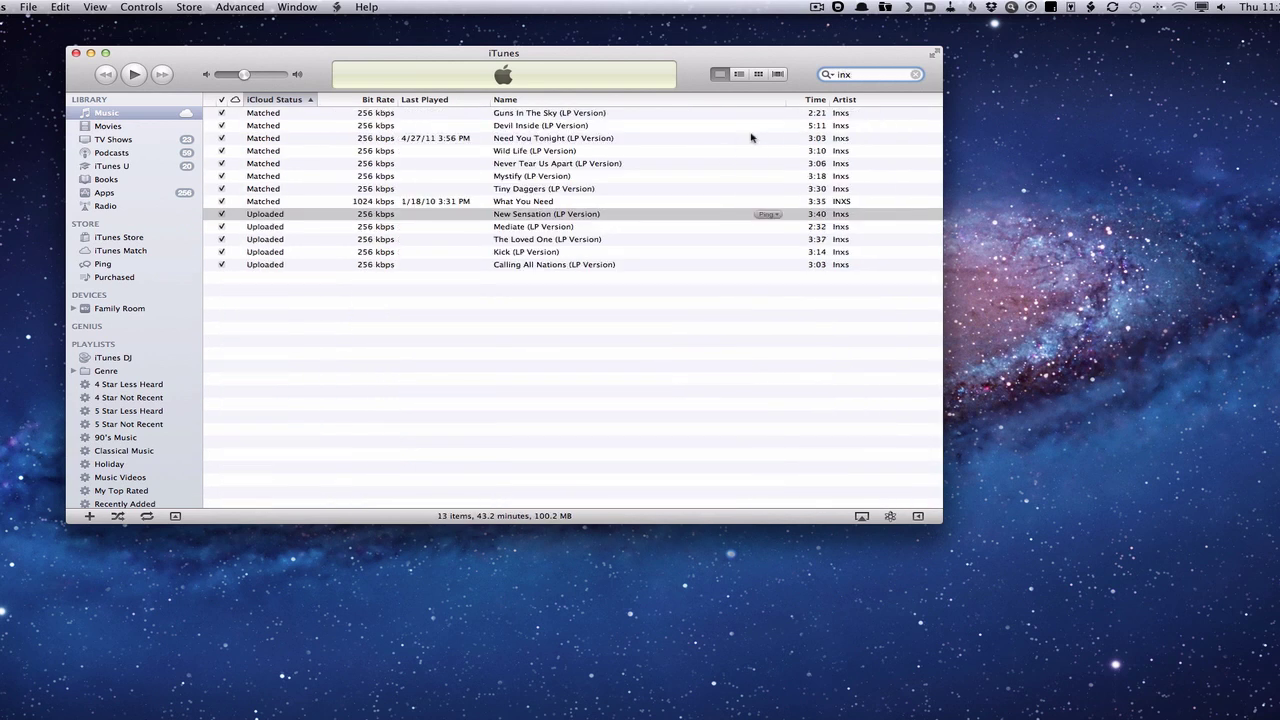
Rename the New Sensation (LP Version) track as "New Sensation" in its track information
click(610, 214)
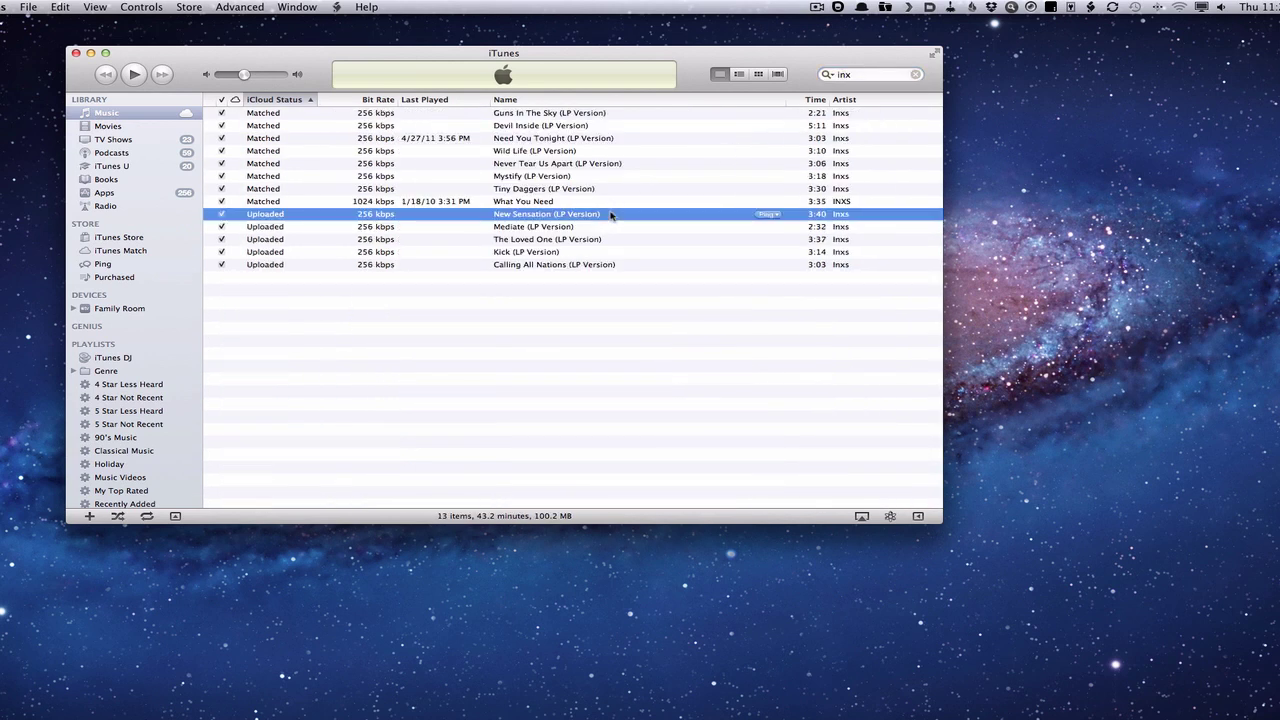
key(super+i)
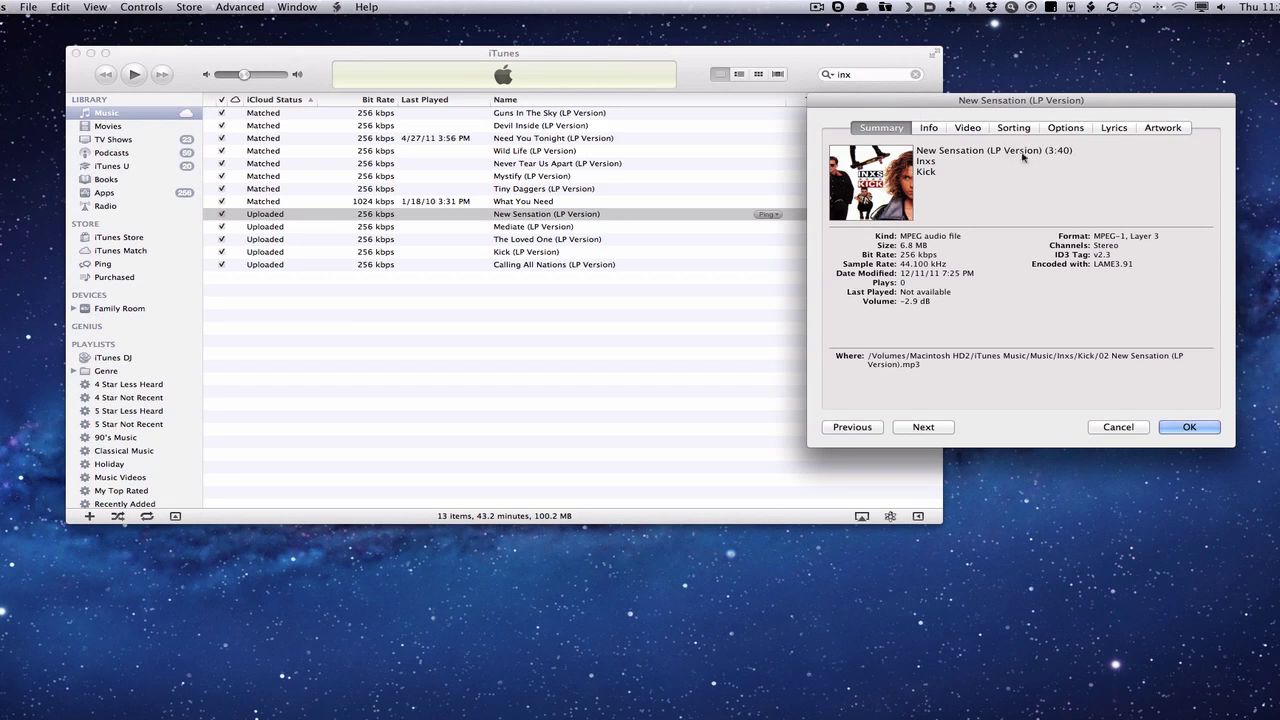
click(929, 128)
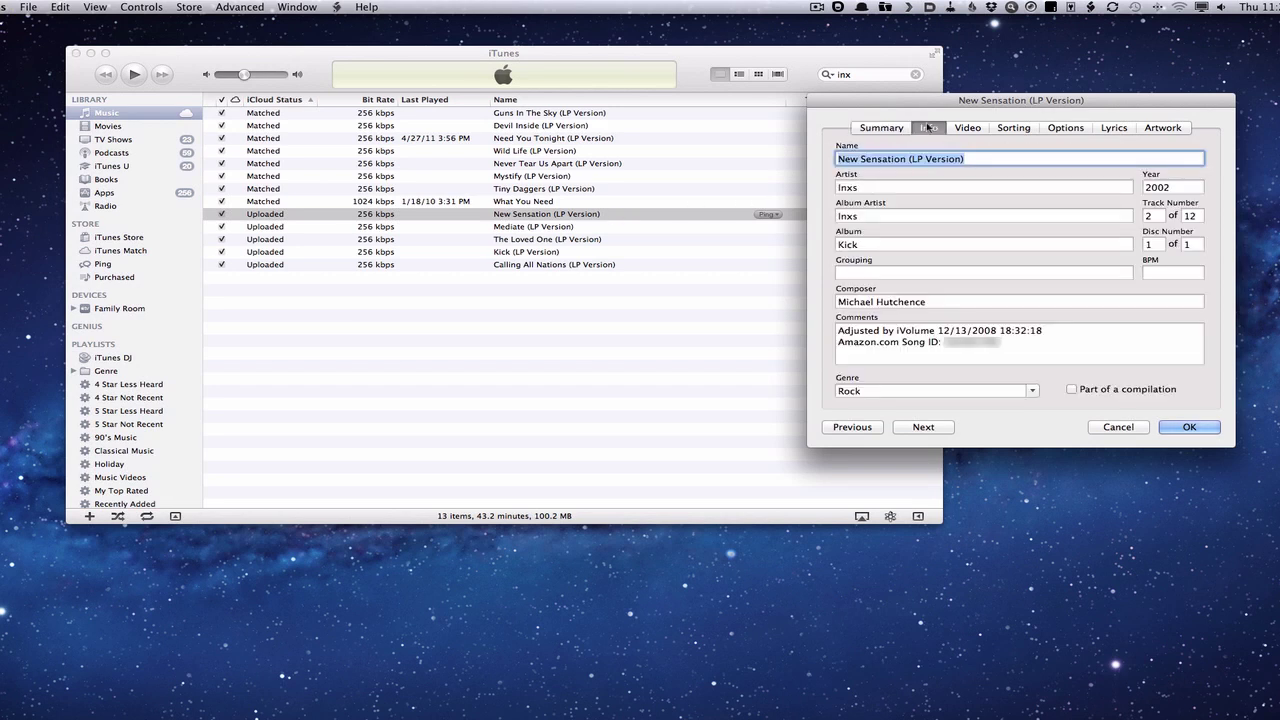
click(966, 158)
key(BackSpace)
key(BackSpace)
key(BackSpace)
key(BackSpace)
key(BackSpace)
key(BackSpace)
key(BackSpace)
key(BackSpace)
key(BackSpace)
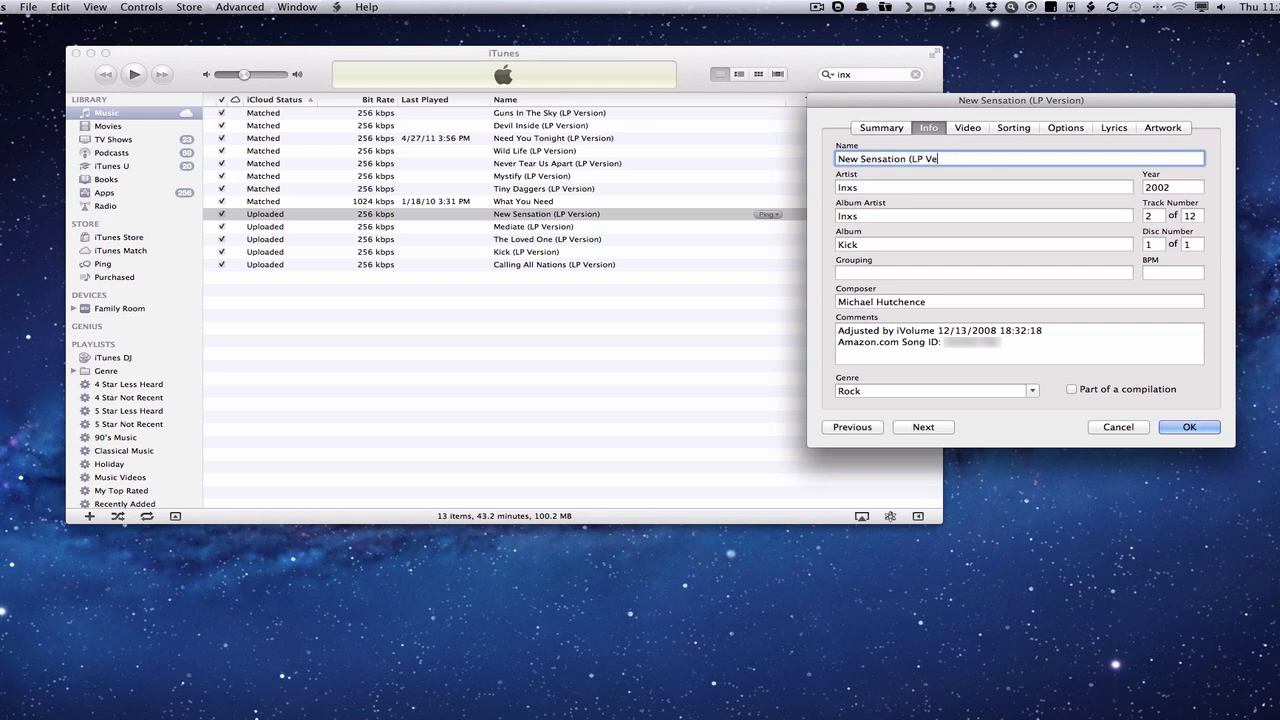
key(BackSpace)
key(BackSpace)
key(BackSpace)
key(BackSpace)
click(1187, 427)
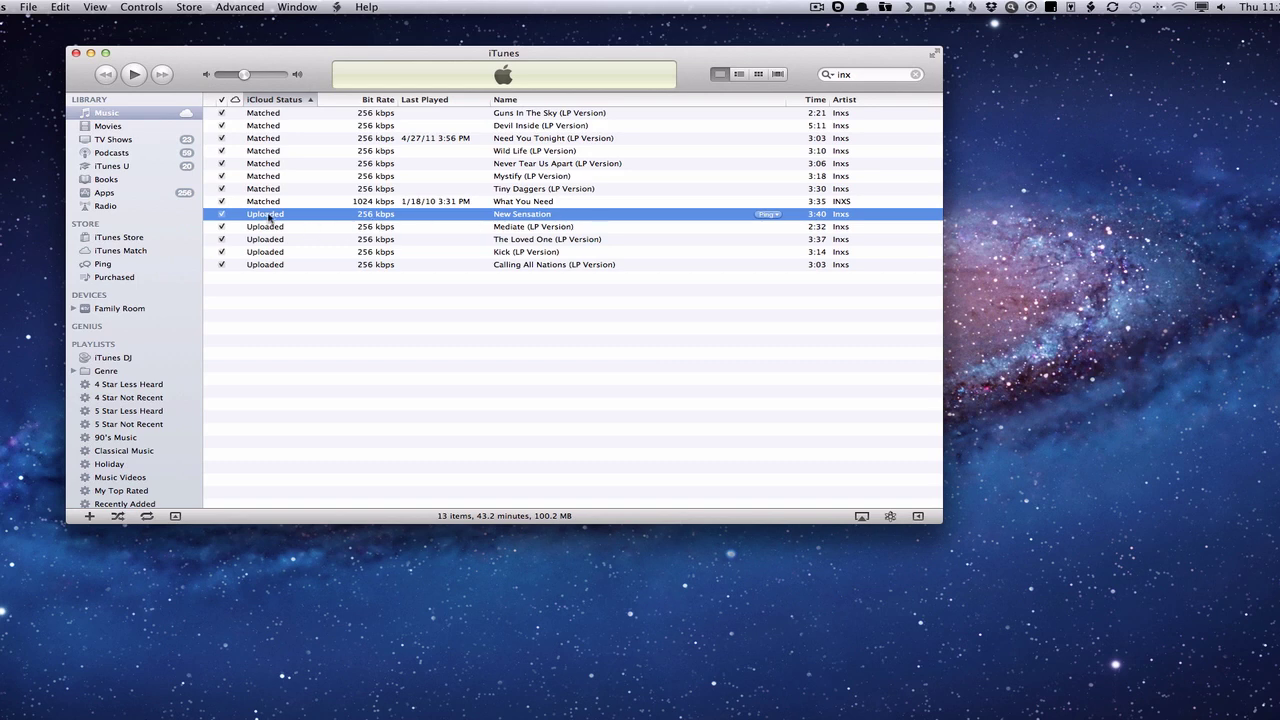
Copy the New Sensation track's file from the music library into the desktop Inbox folder and move the folder window aside
drag(268, 218, 1279, 481)
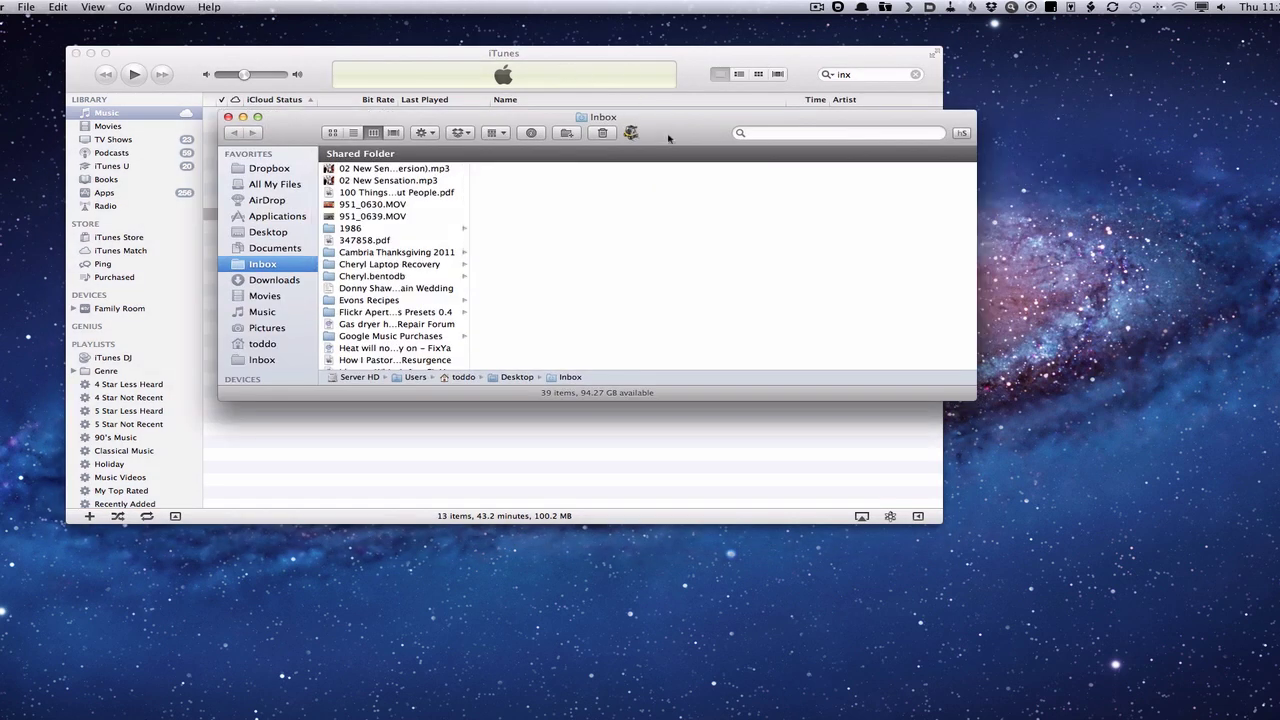
drag(662, 140, 1102, 170)
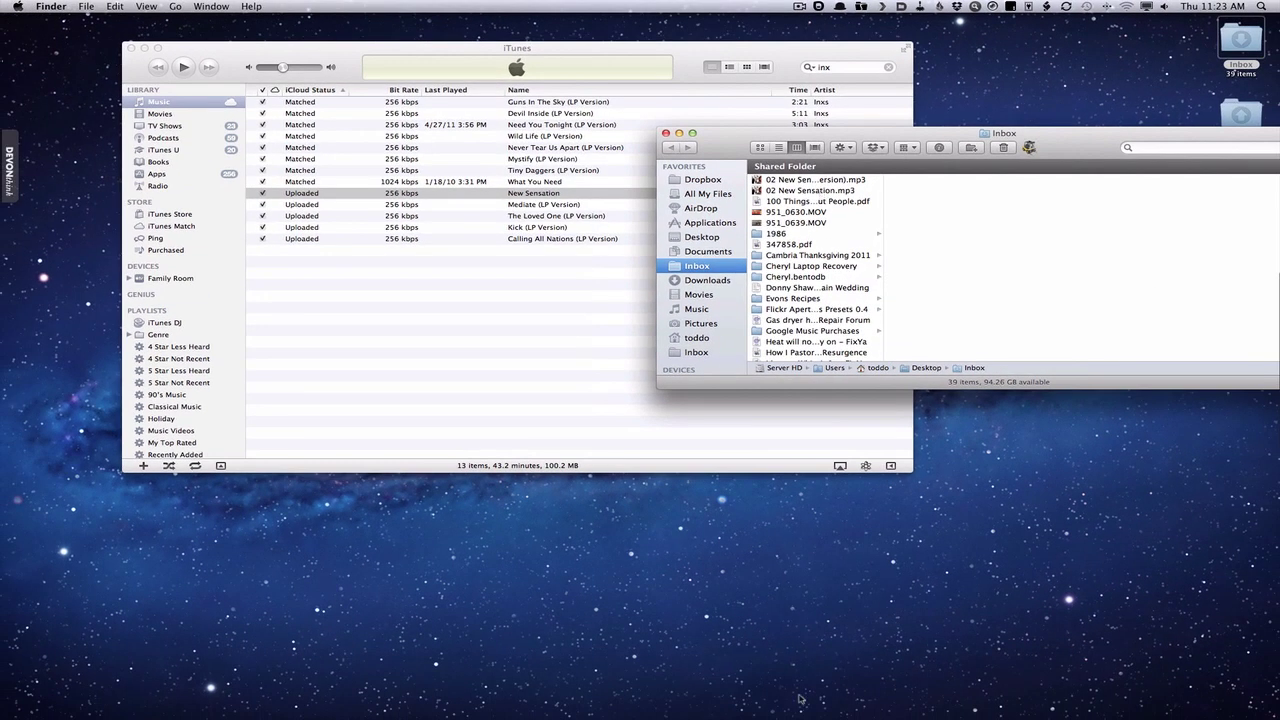
Switch to MP3 Trimmer and load 02 New Sensation.mp3 from the Inbox folder into it
mouse_move(806, 712)
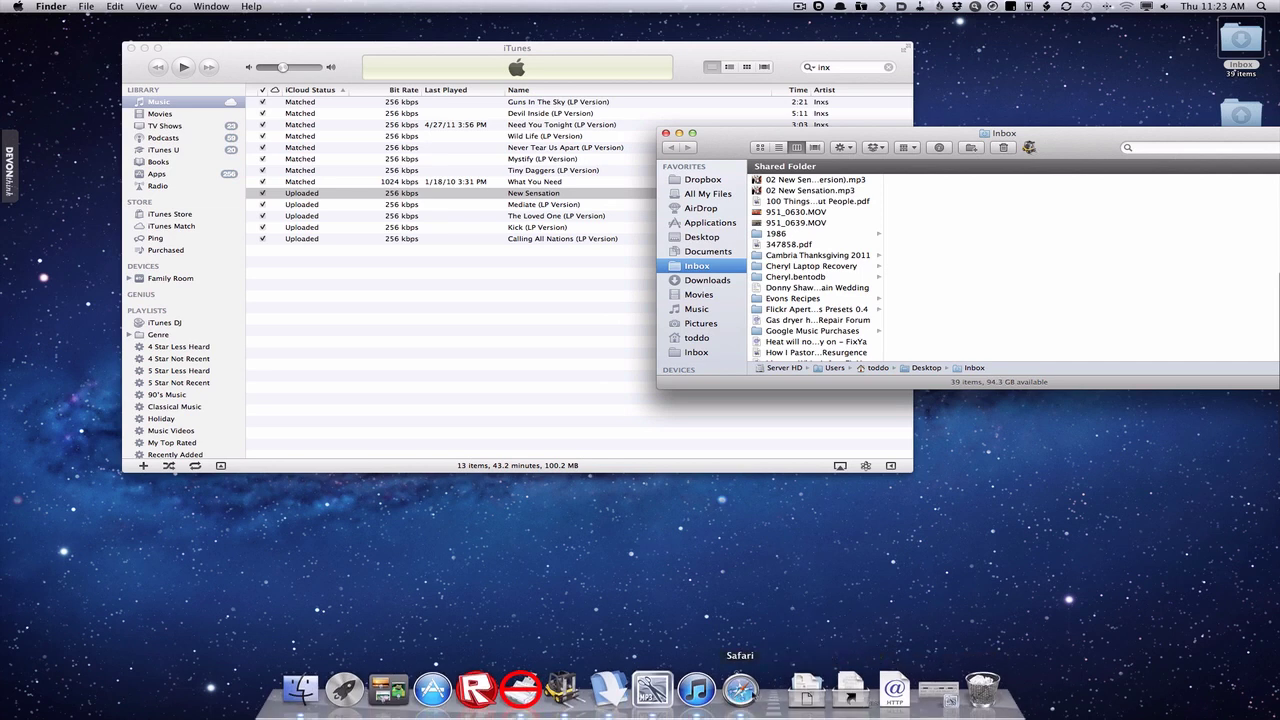
click(937, 690)
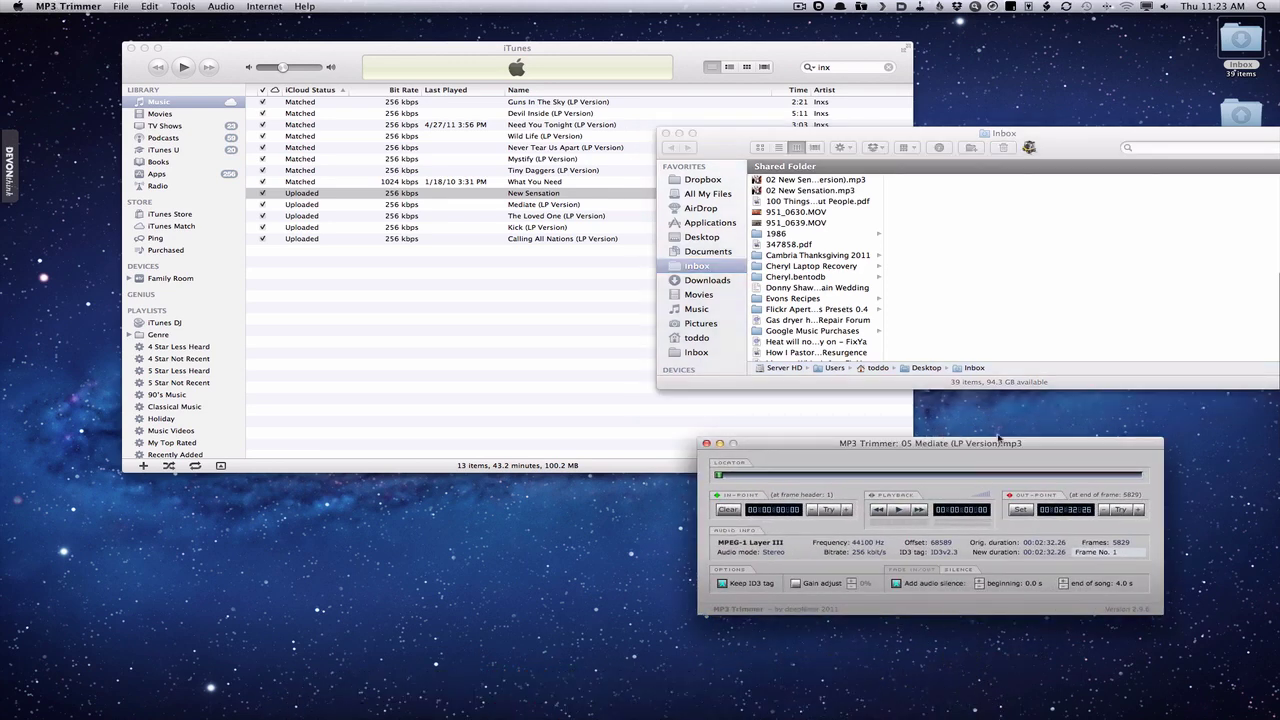
drag(1038, 448, 811, 494)
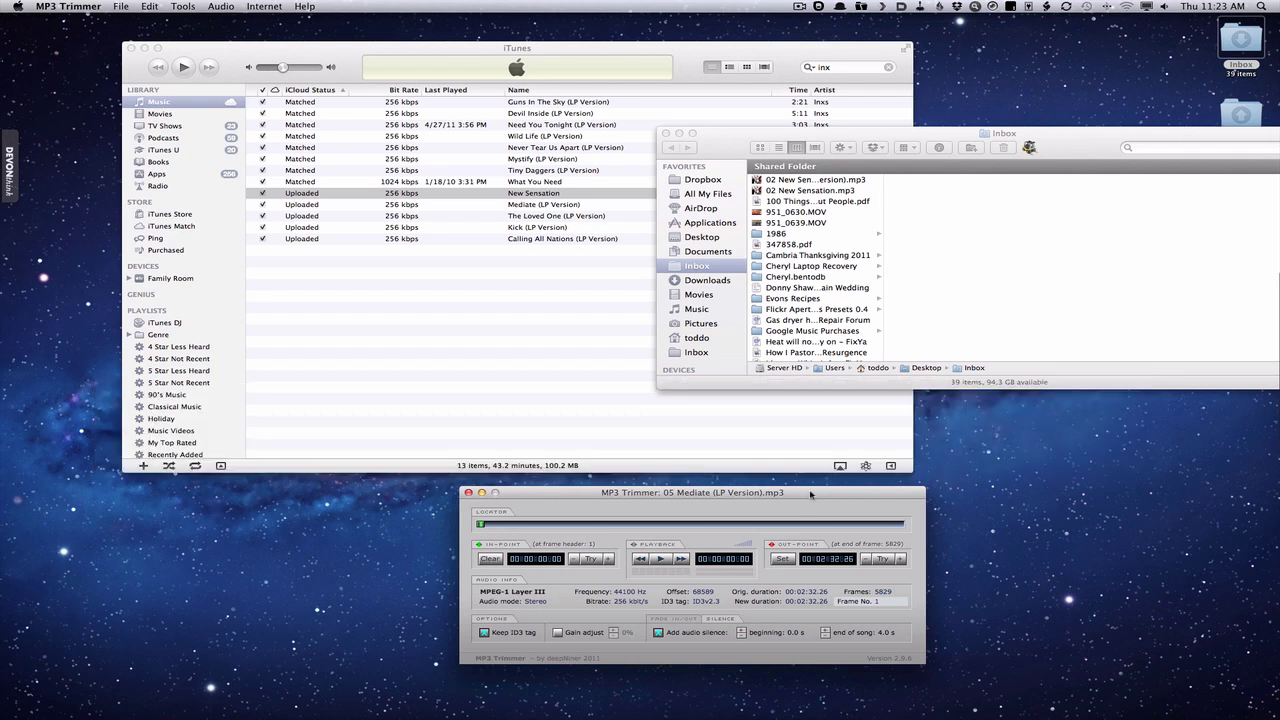
click(791, 194)
click(791, 194)
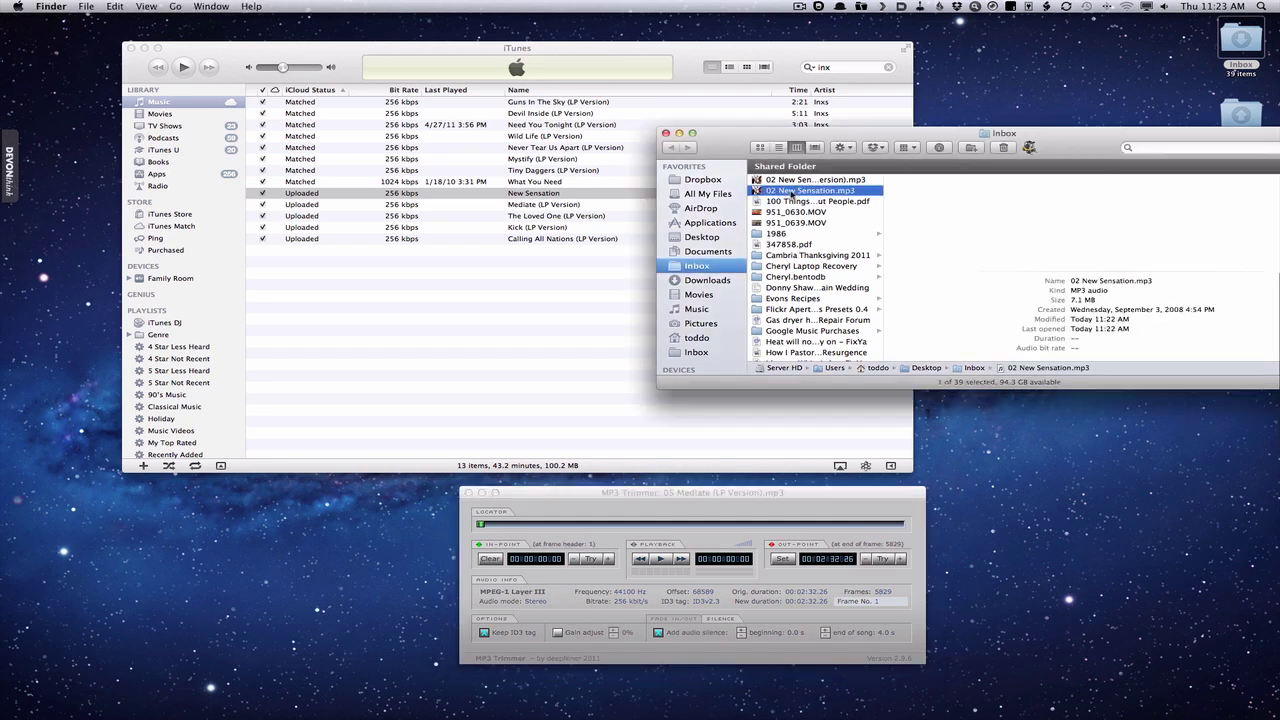
drag(757, 189, 640, 523)
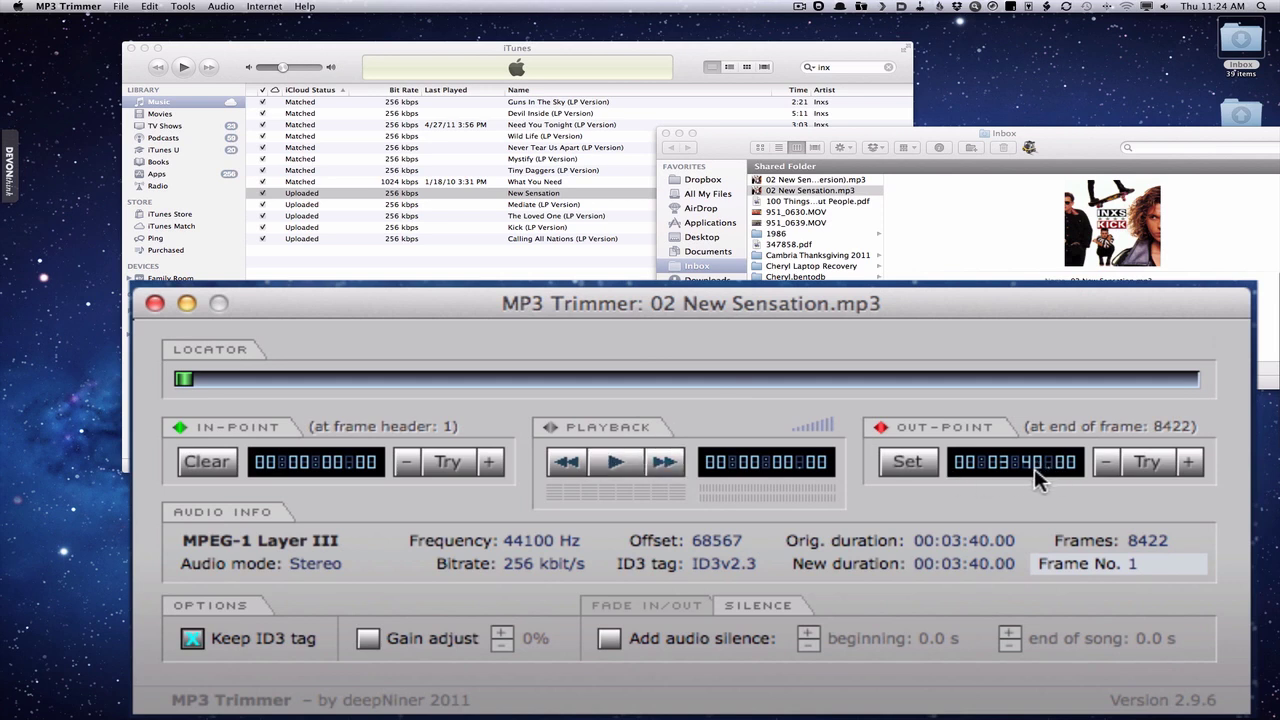
Move the out-point of 02 New Sensation.mp3 back to 00:03:39.01, at the end of frame 8384
click(1105, 464)
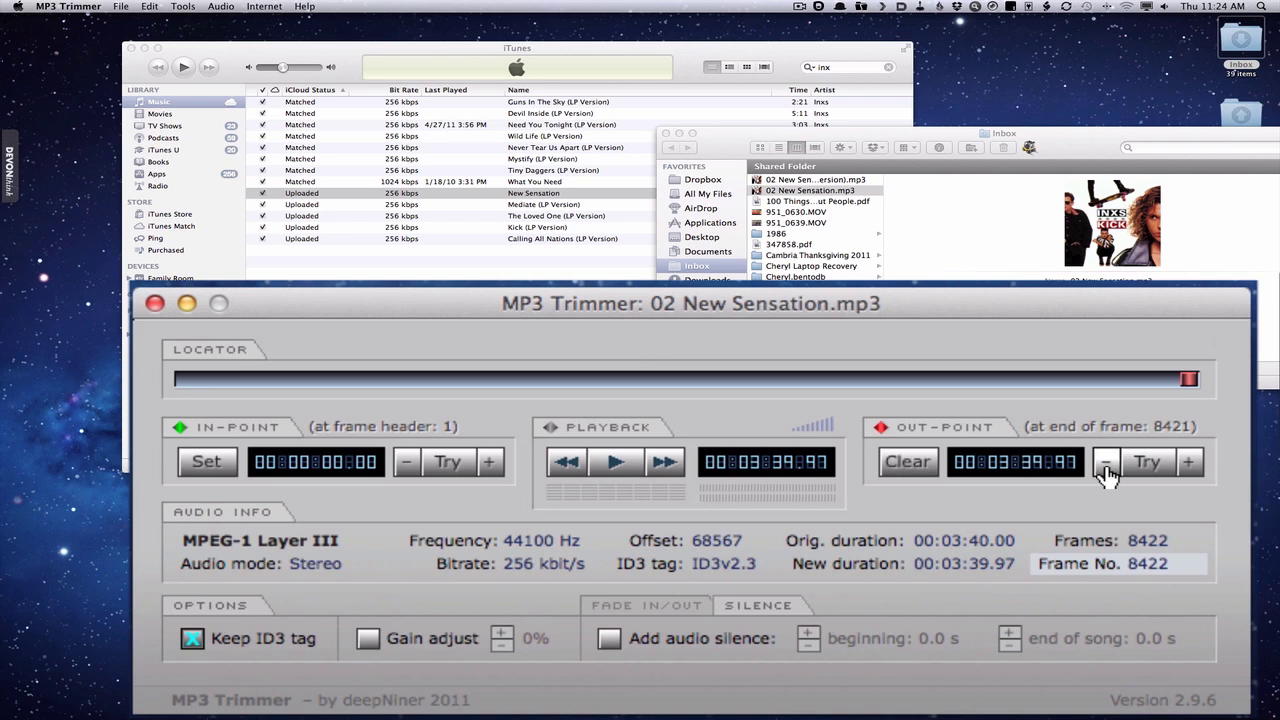
click(1106, 468)
click(1106, 468)
click(1106, 468)
click(1106, 468)
click(1106, 468)
click(1106, 468)
click(1106, 468)
click(1106, 468)
click(1106, 468)
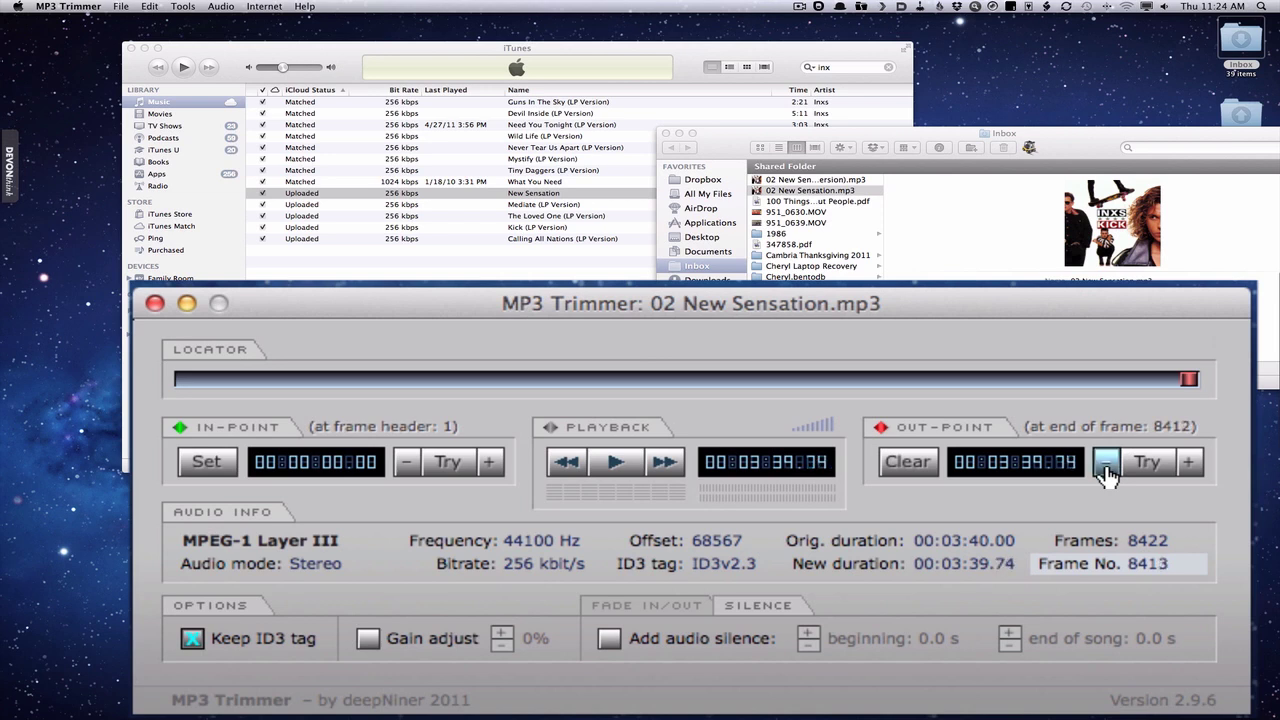
click(1106, 468)
click(1106, 468)
click(1106, 468)
click(1106, 468)
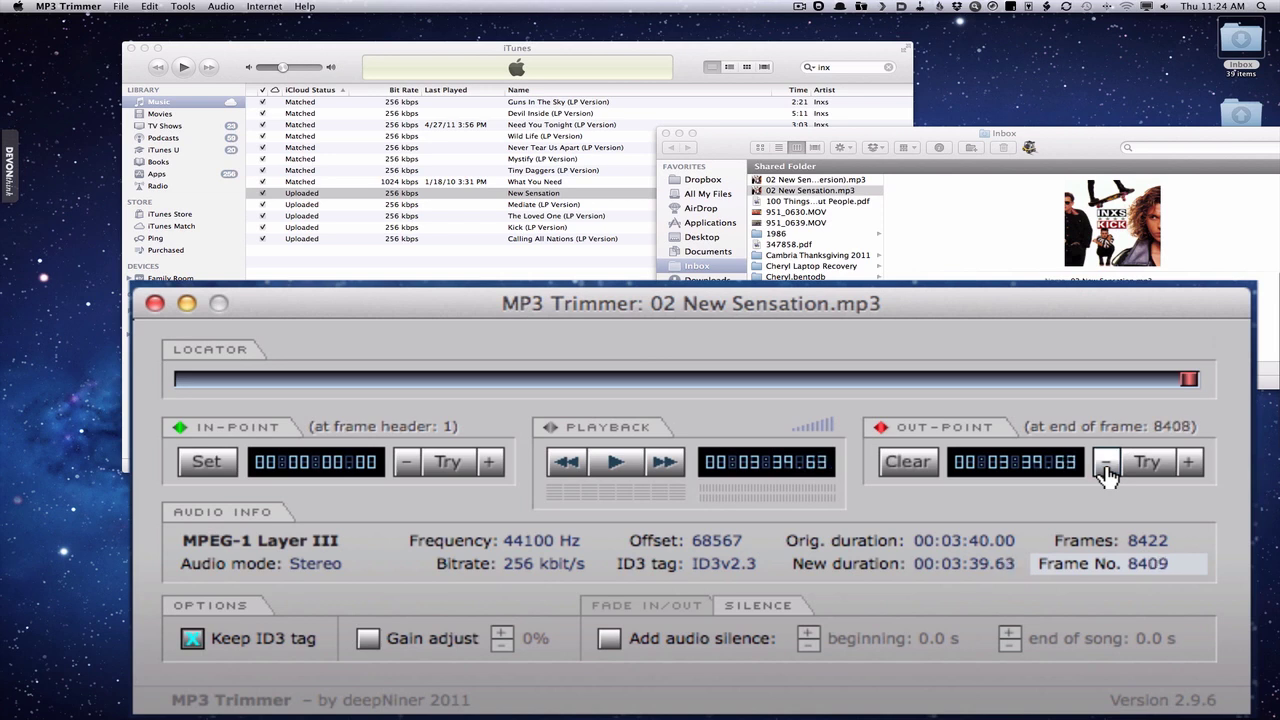
click(1106, 468)
click(1106, 468)
click(1106, 468)
click(1106, 468)
click(1106, 468)
click(1106, 468)
click(1106, 468)
click(1106, 468)
click(1106, 468)
click(1106, 468)
click(1106, 468)
click(1106, 468)
click(1106, 468)
click(1106, 468)
click(1106, 468)
click(1106, 468)
click(1106, 468)
click(1106, 468)
click(1106, 468)
click(1106, 468)
click(1106, 468)
click(1106, 468)
click(1106, 468)
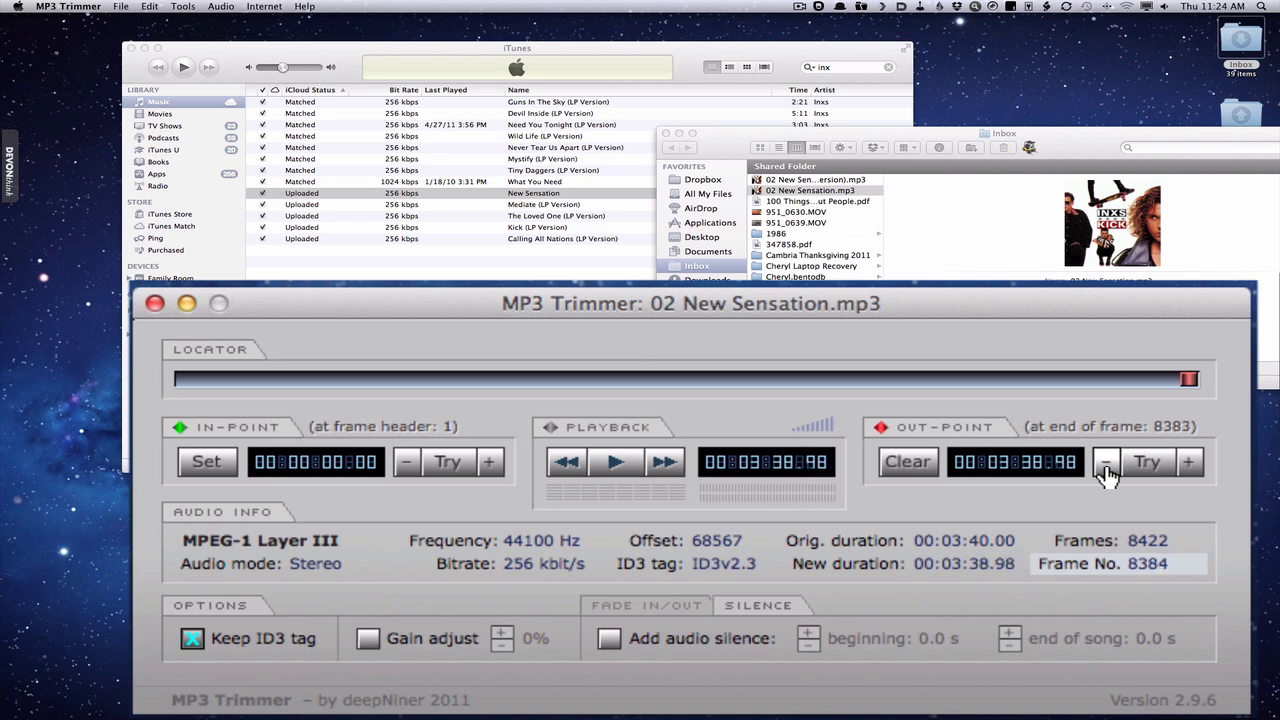
click(1190, 463)
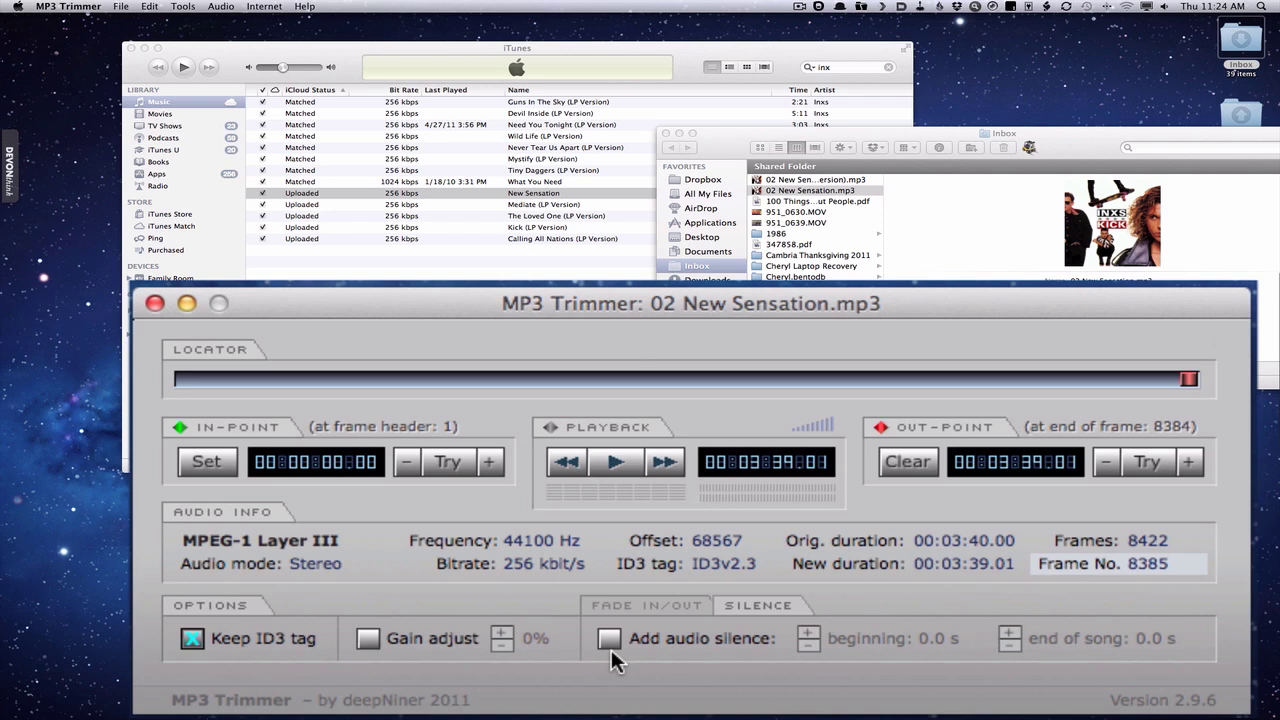
Save the trimmed selection in the Inbox folder under the name 02 New Sensation, with the ID3 tag kept
click(193, 641)
click(192, 639)
click(120, 6)
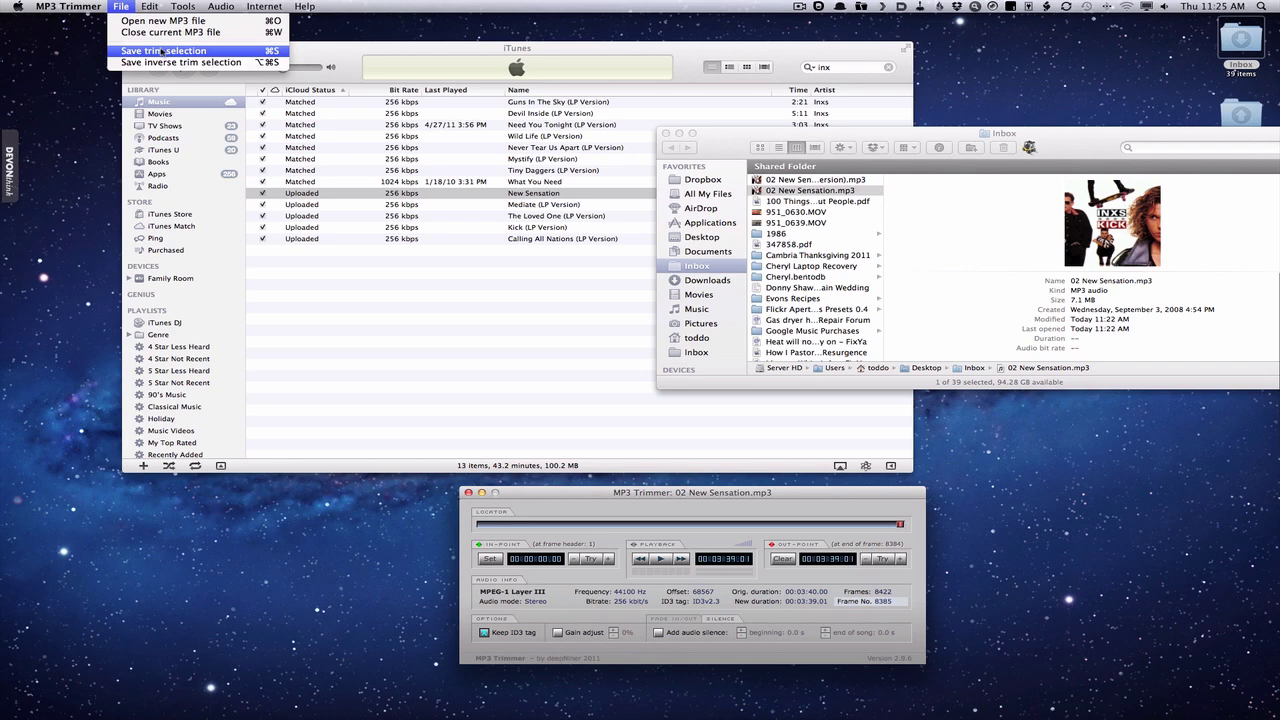
click(162, 50)
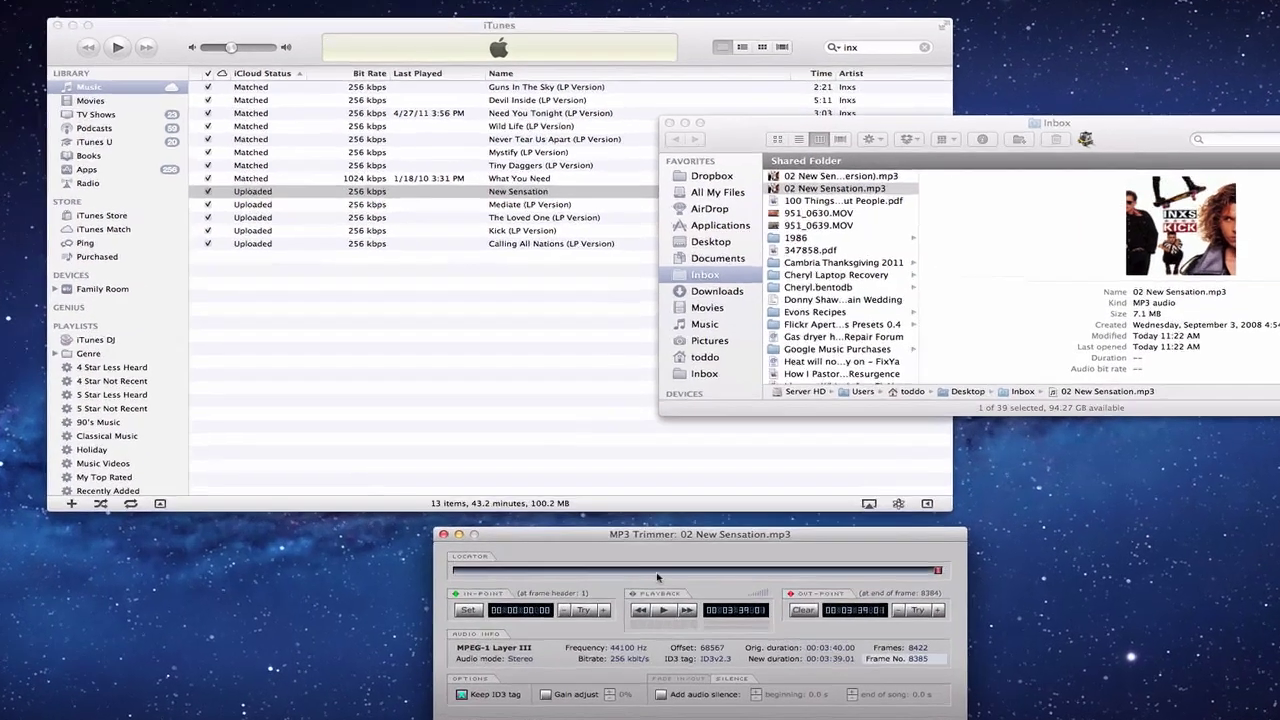
key(super+s)
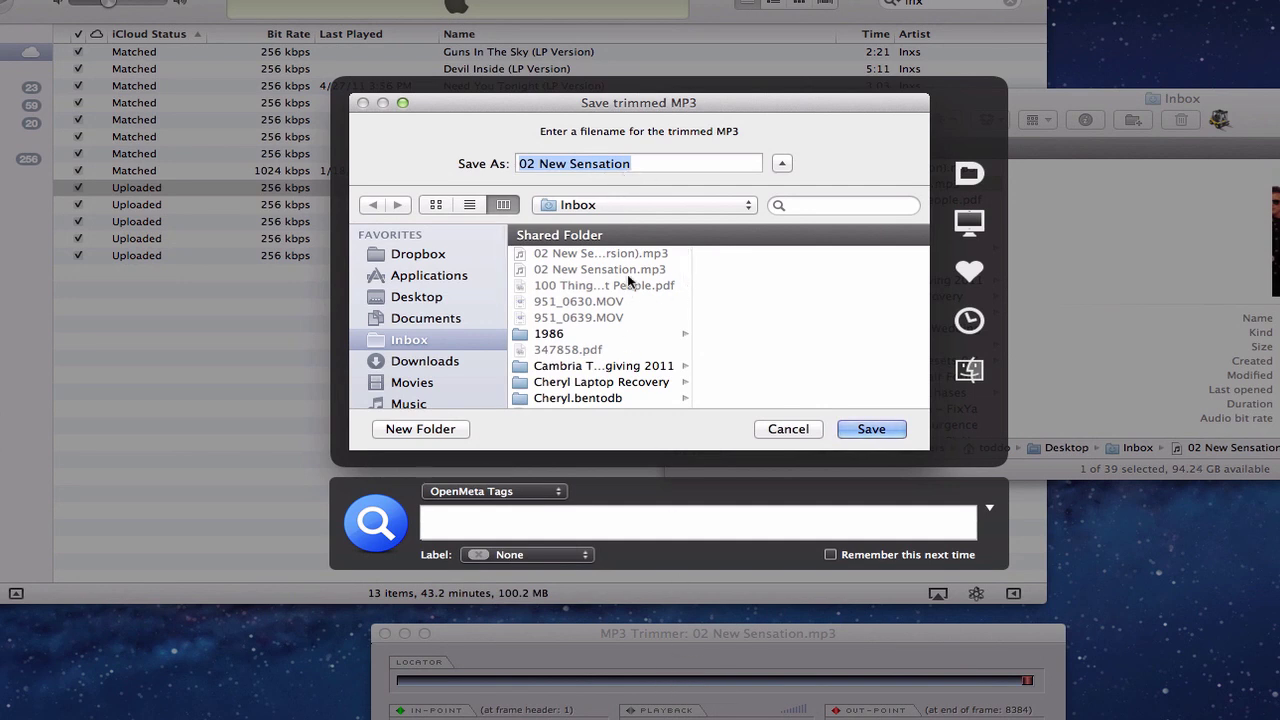
click(858, 431)
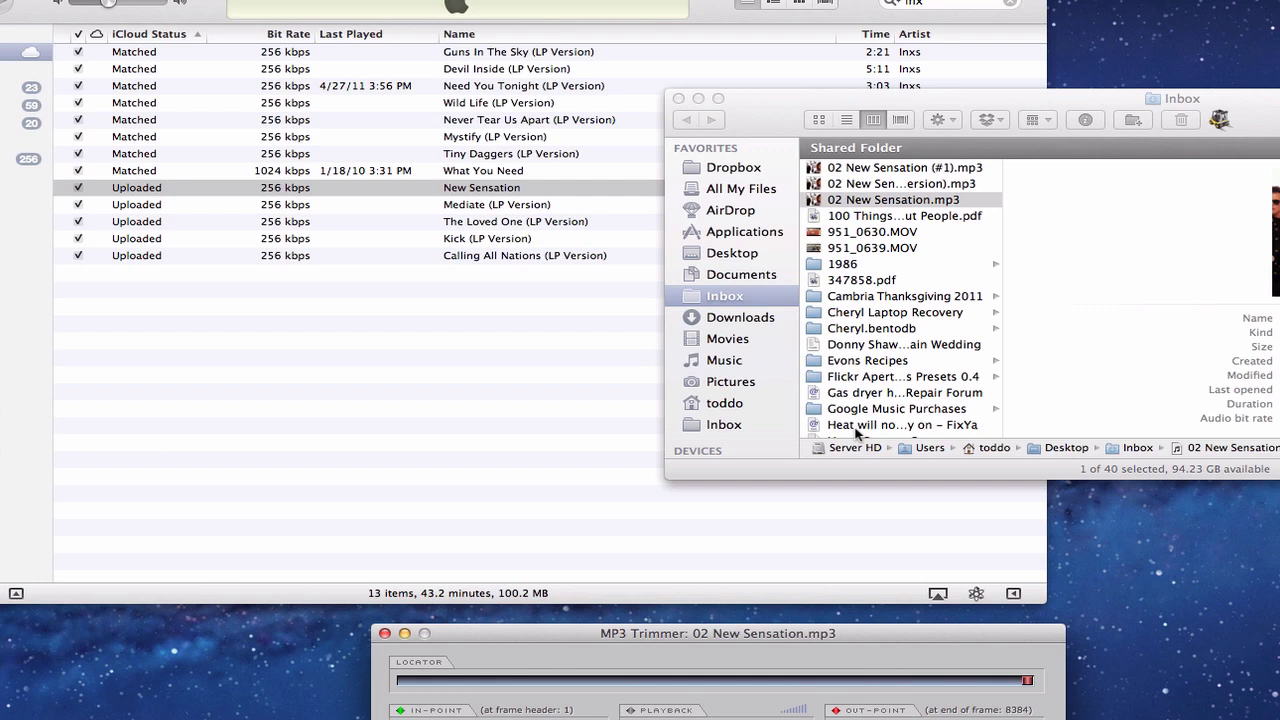
Delete the two untrimmed New Sensation MP3 files from the Inbox folder, leaving only 02 New Sensation (#1).mp3
click(889, 175)
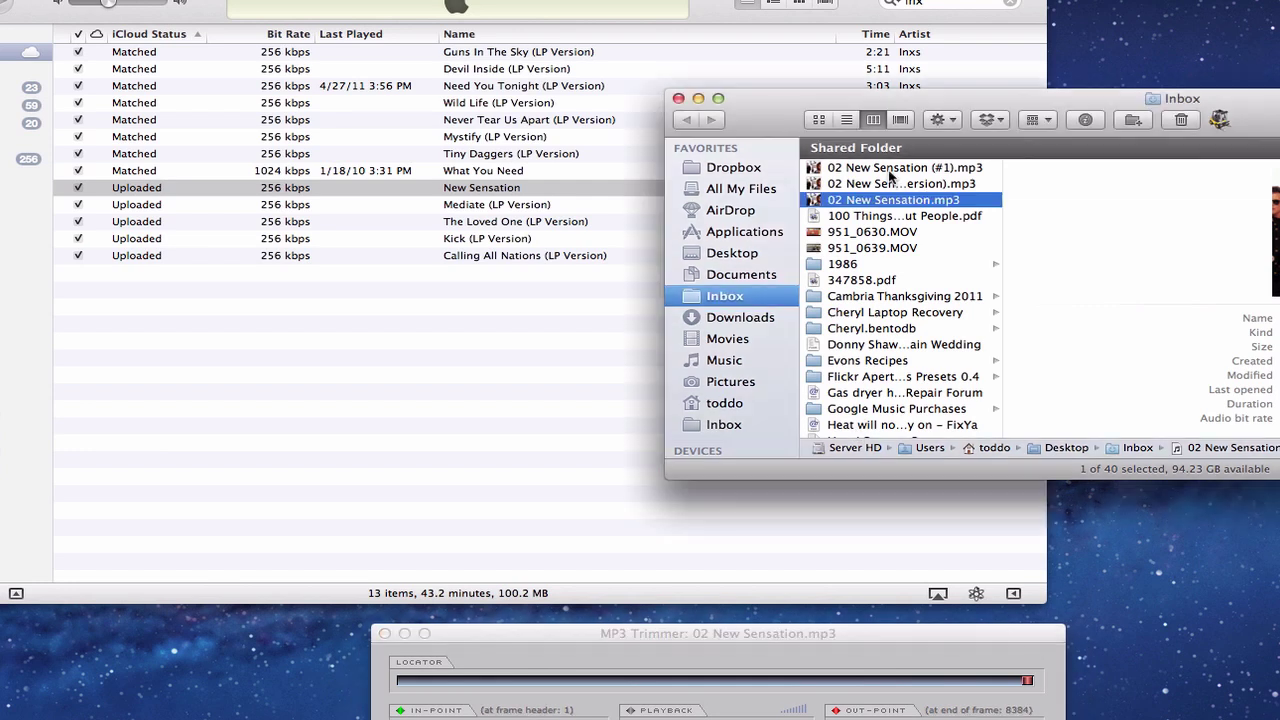
click(889, 175)
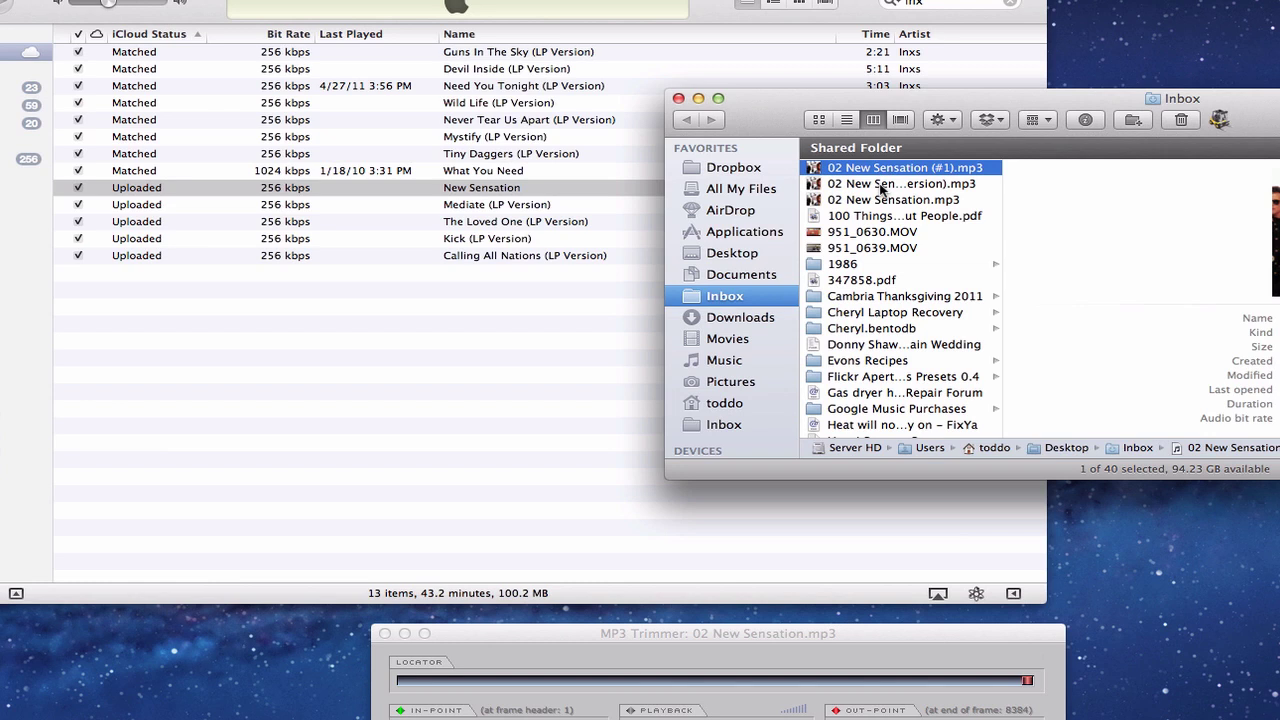
click(882, 184)
shift+click(889, 201)
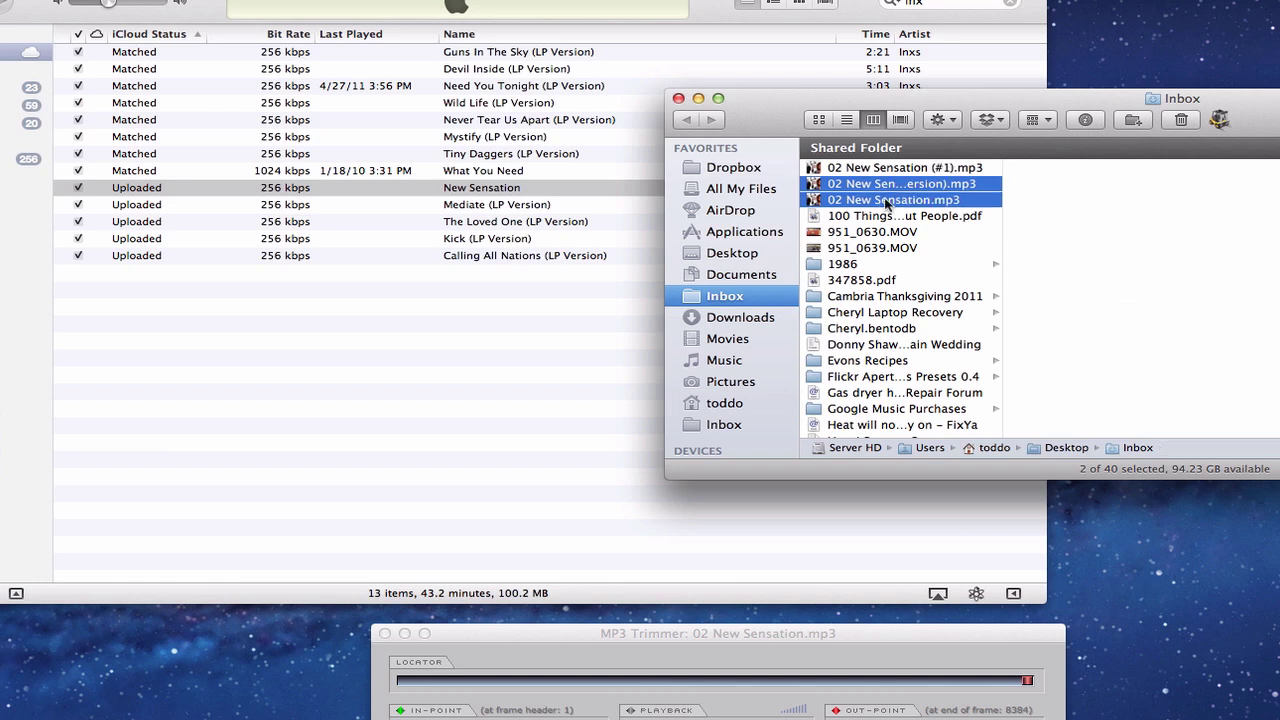
click(1180, 120)
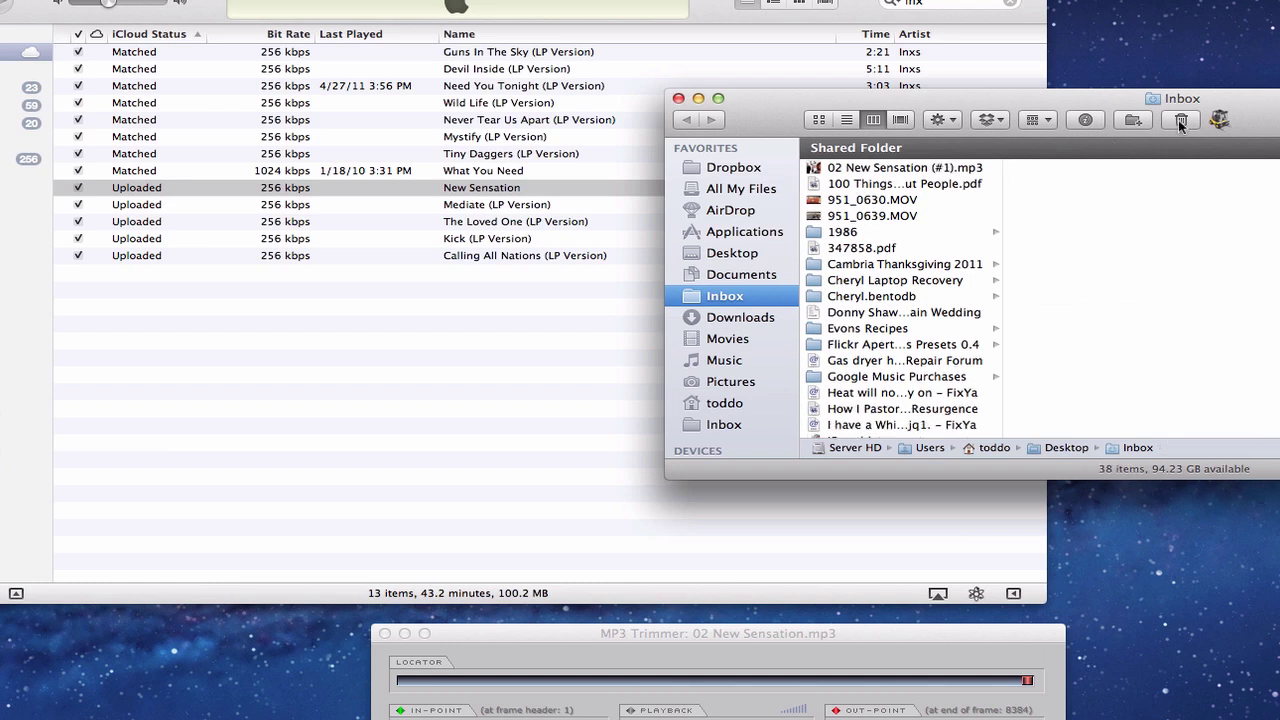
Rename 02 New Sensation (#1).mp3 in the Inbox folder as 02 New Sensation.mp3
click(932, 175)
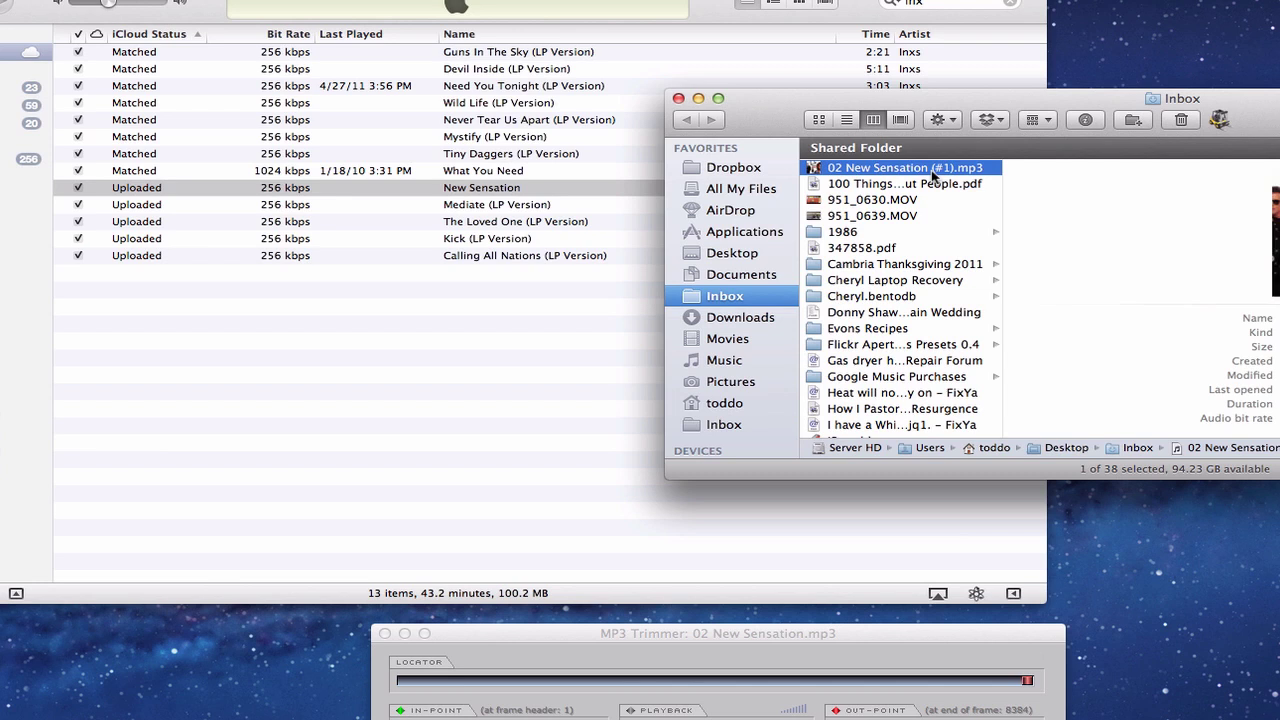
click(932, 175)
click(862, 177)
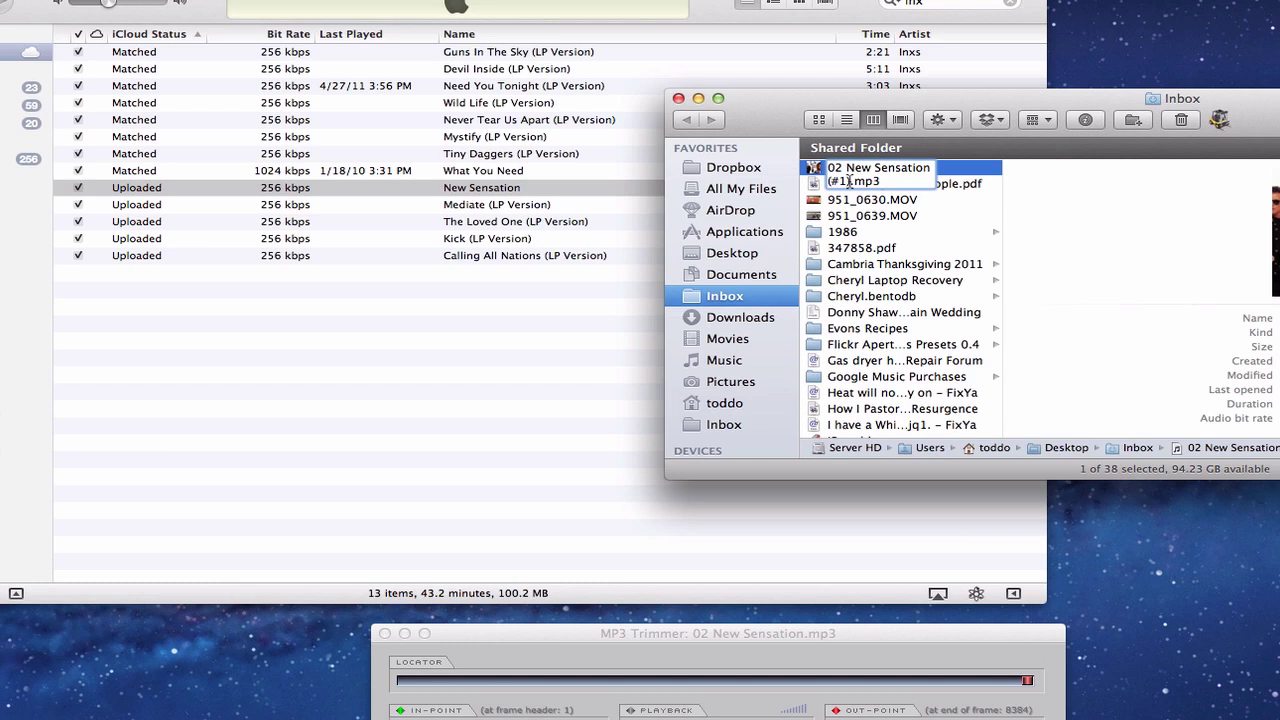
key(BackSpace)
key(BackSpace)
key(BackSpace)
key(BackSpace)
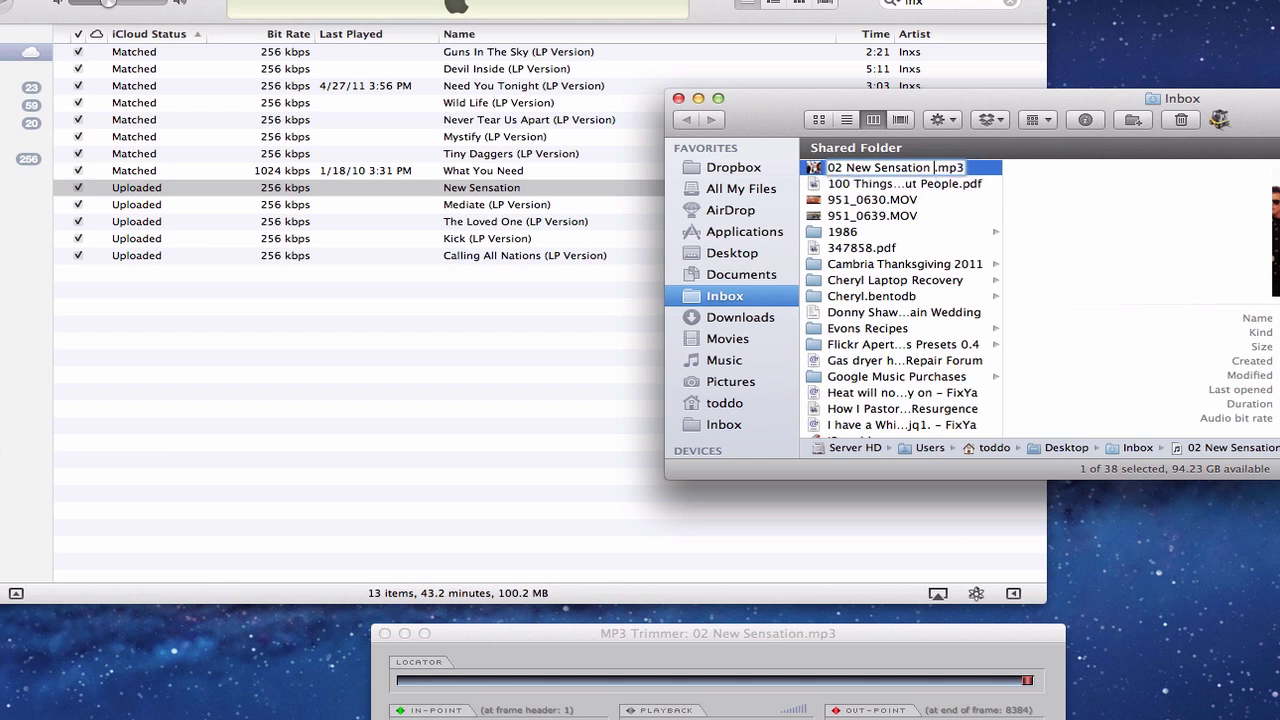
key(BackSpace)
click(855, 185)
click(860, 170)
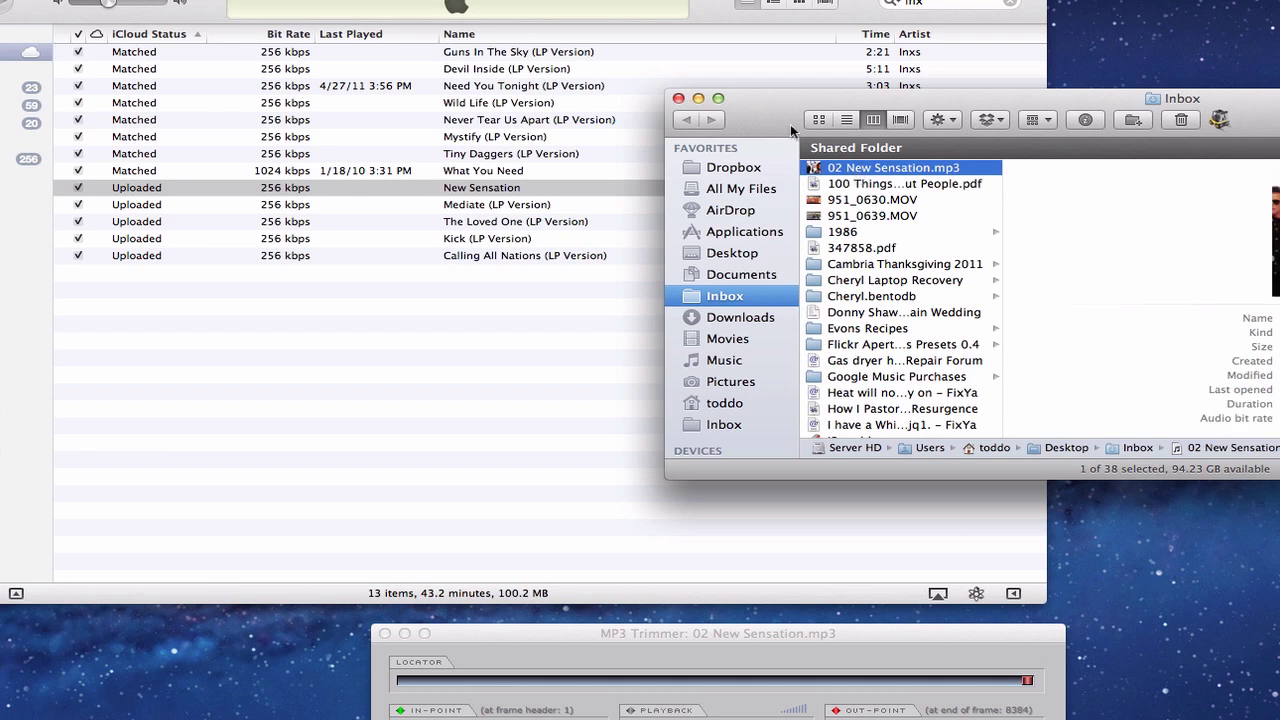
Add 02 New Sensation.mp3 from the Inbox folder to the iTunes music library and close the Inbox and MP3 Trimmer windows
drag(774, 114, 1035, 93)
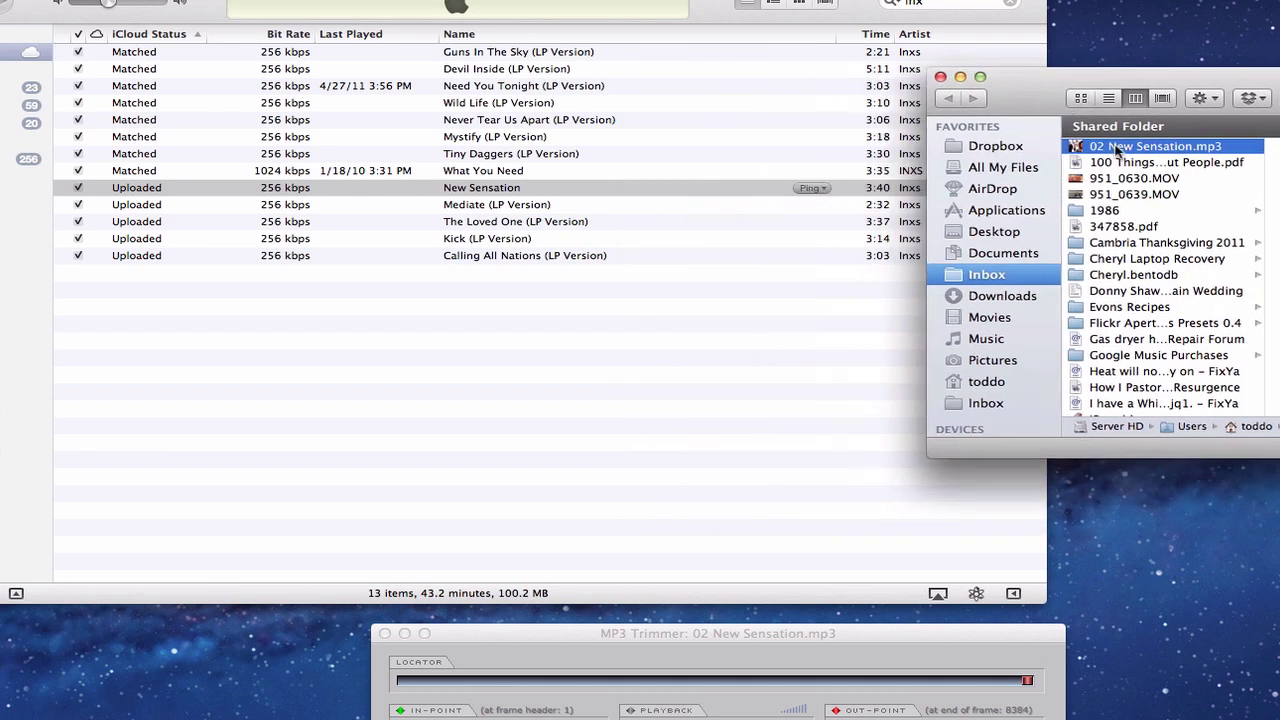
drag(1118, 148, 419, 320)
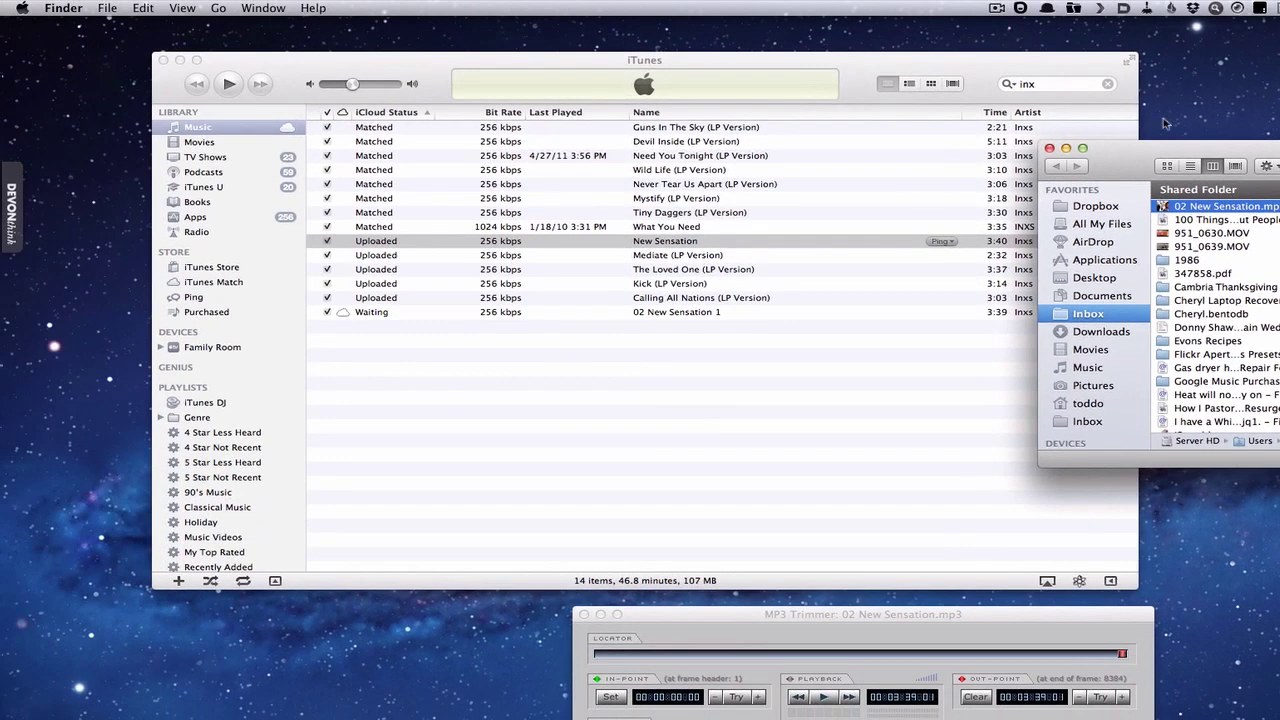
click(1050, 149)
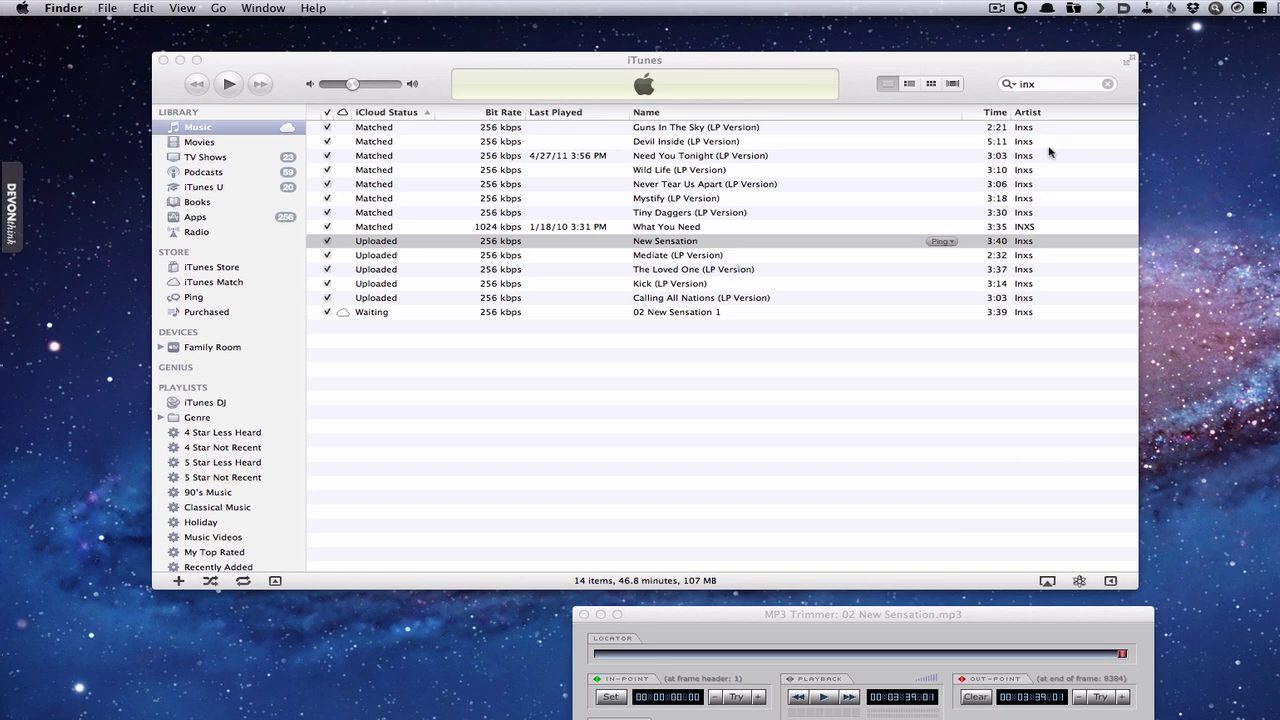
click(585, 614)
drag(779, 66, 820, 87)
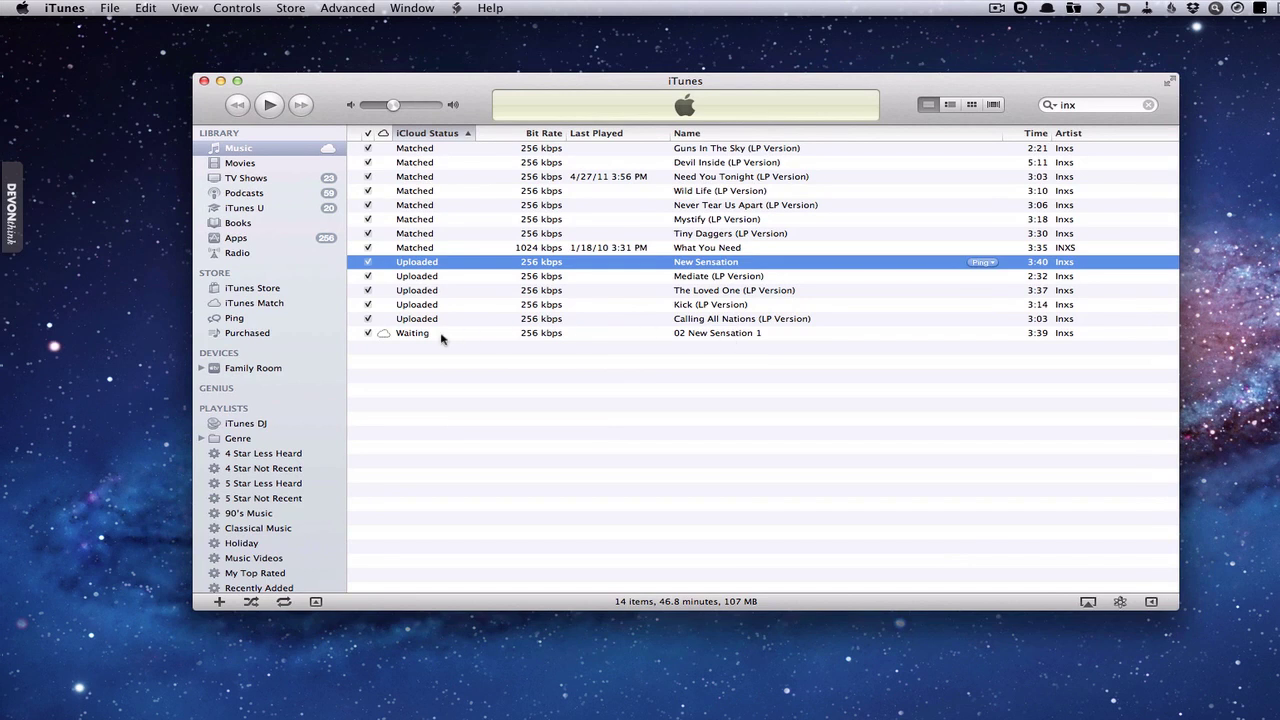
Switch back to Finder and delete the trimmed 02 New Sensation.mp3 from the Inbox folder
click(743, 334)
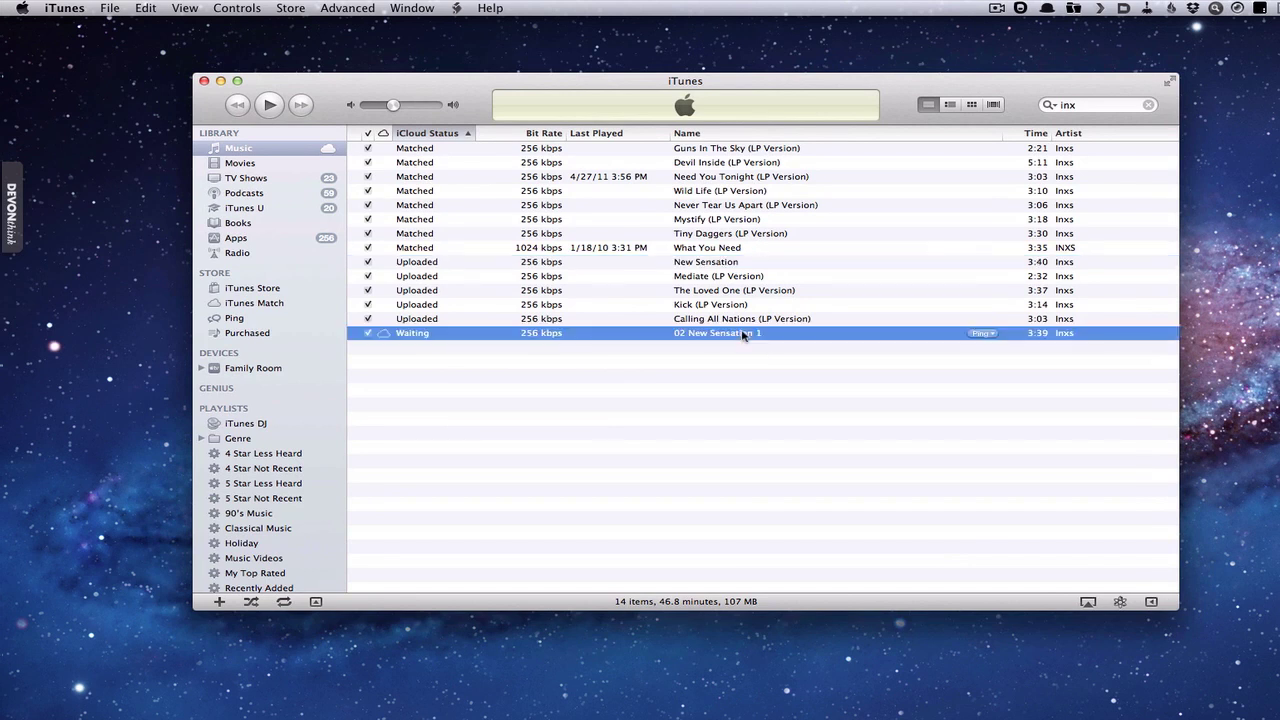
click(729, 264)
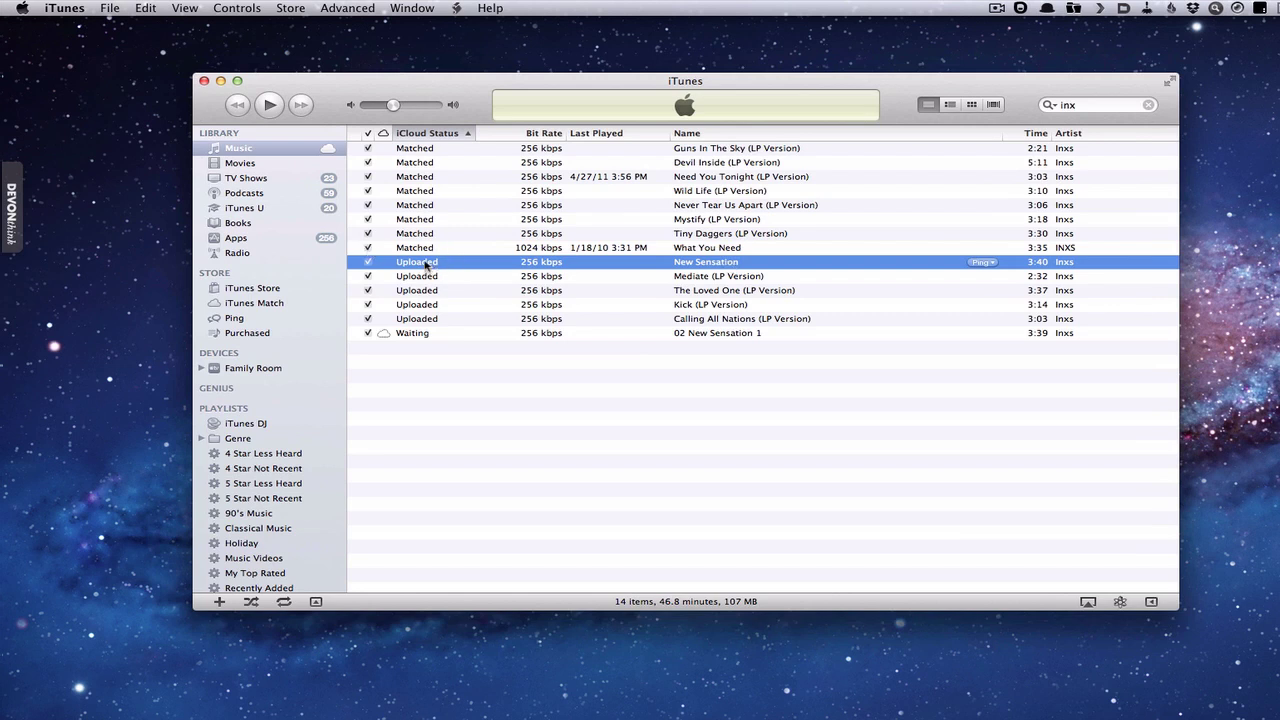
key(super+Tab)
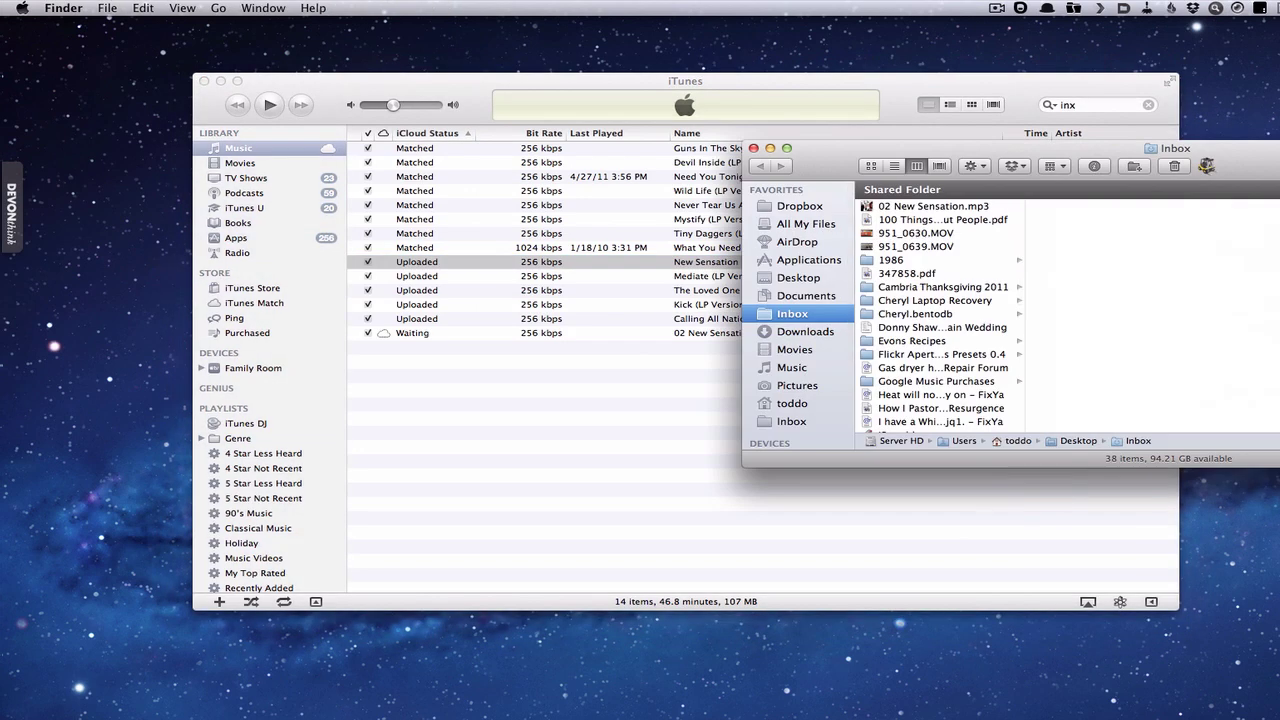
click(925, 208)
click(1174, 166)
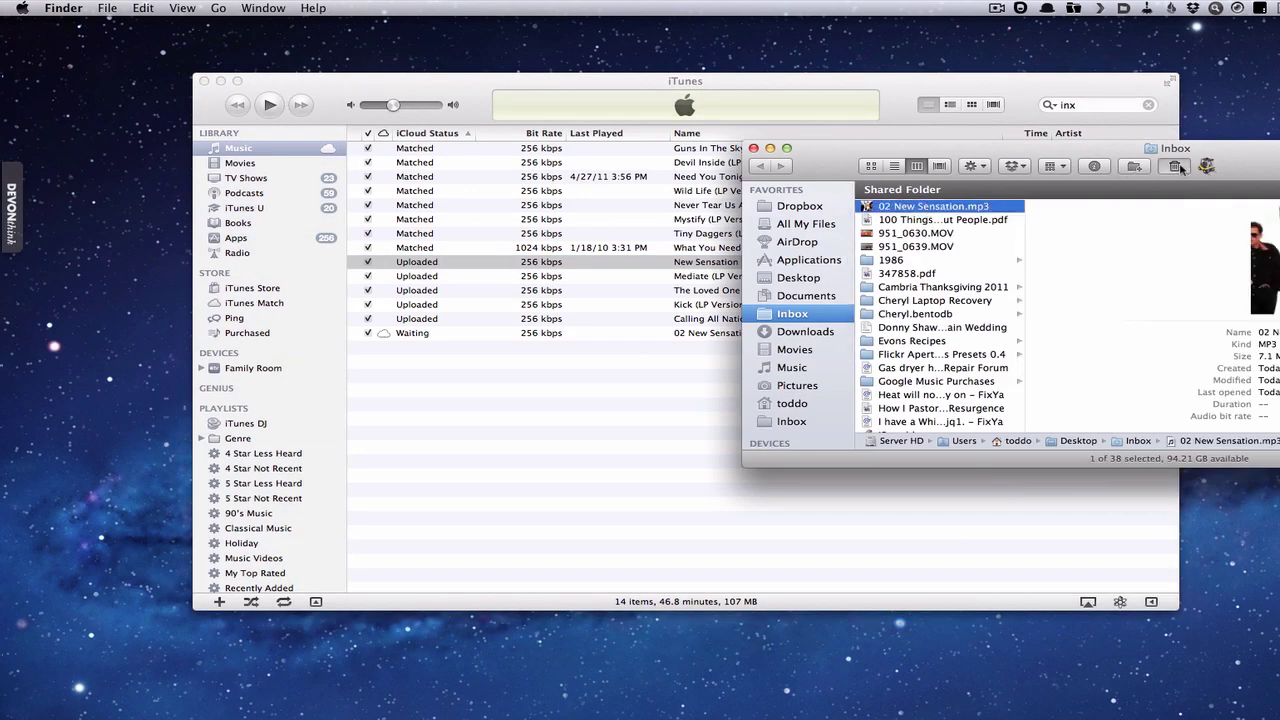
Copy the uploaded 3:40 New Sensation track from iTunes into the Inbox folder as a backup and close the Inbox window
drag(832, 168, 1096, 184)
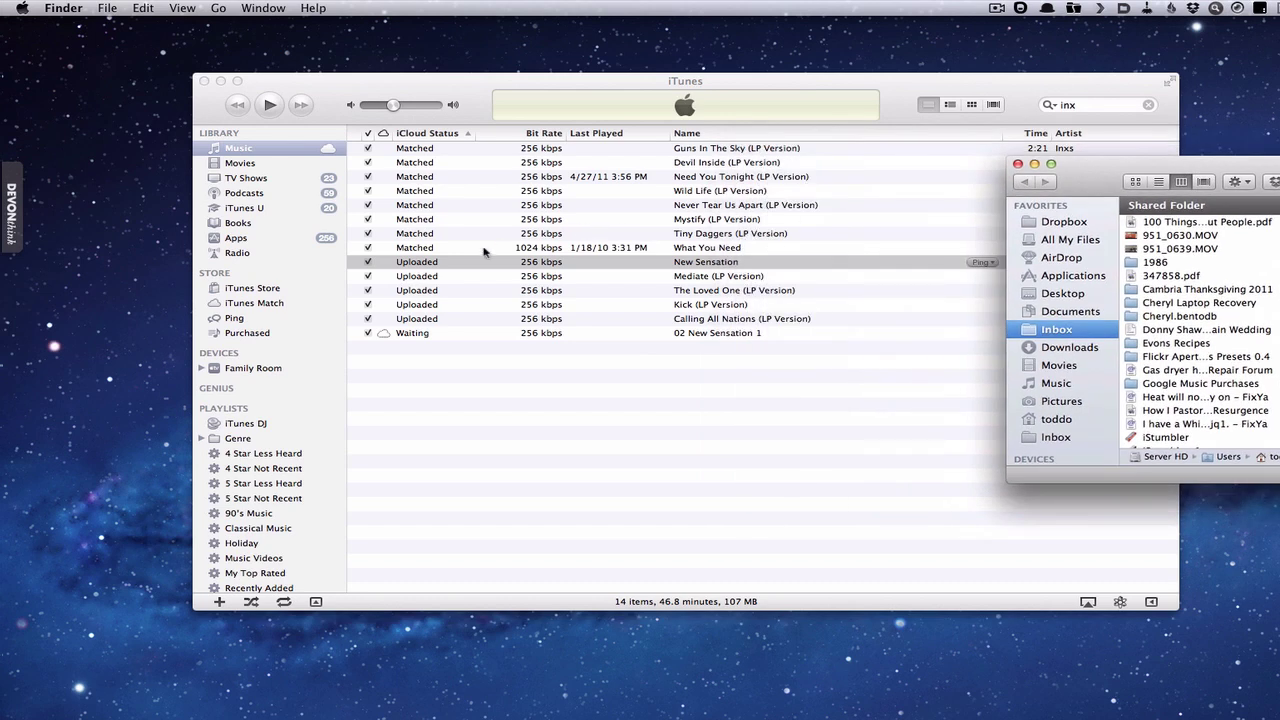
click(424, 267)
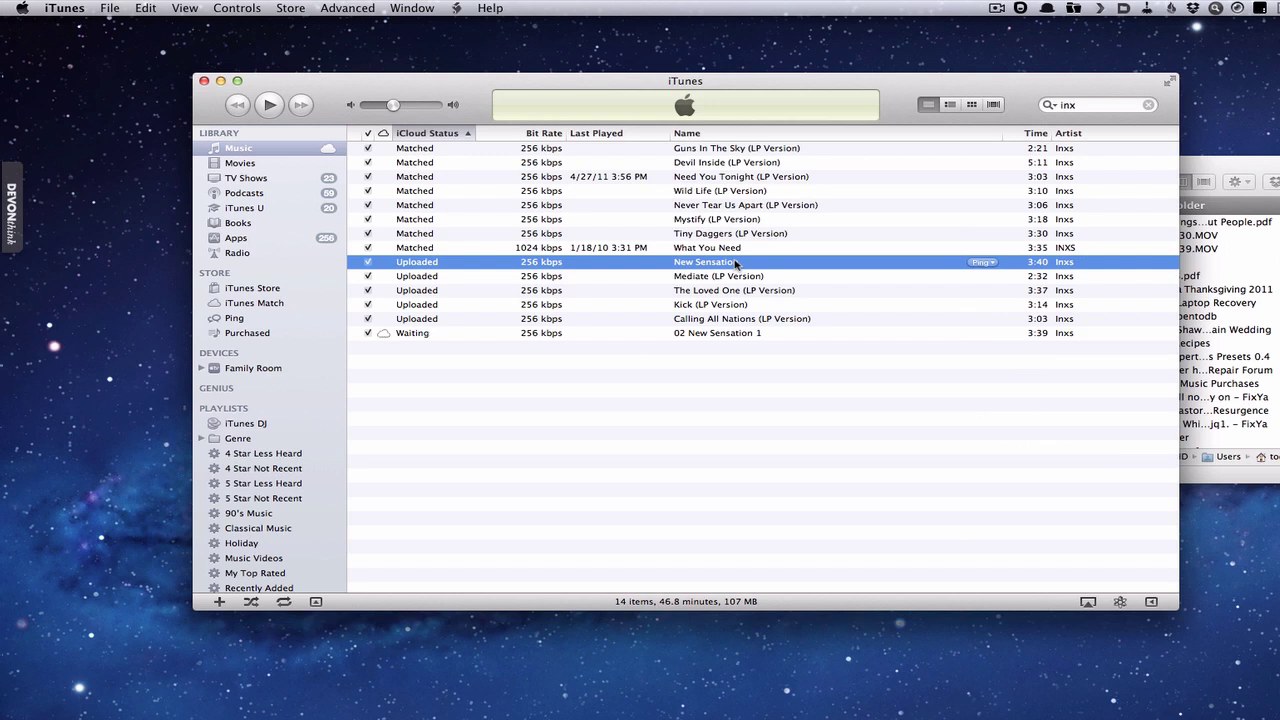
drag(743, 264, 1230, 300)
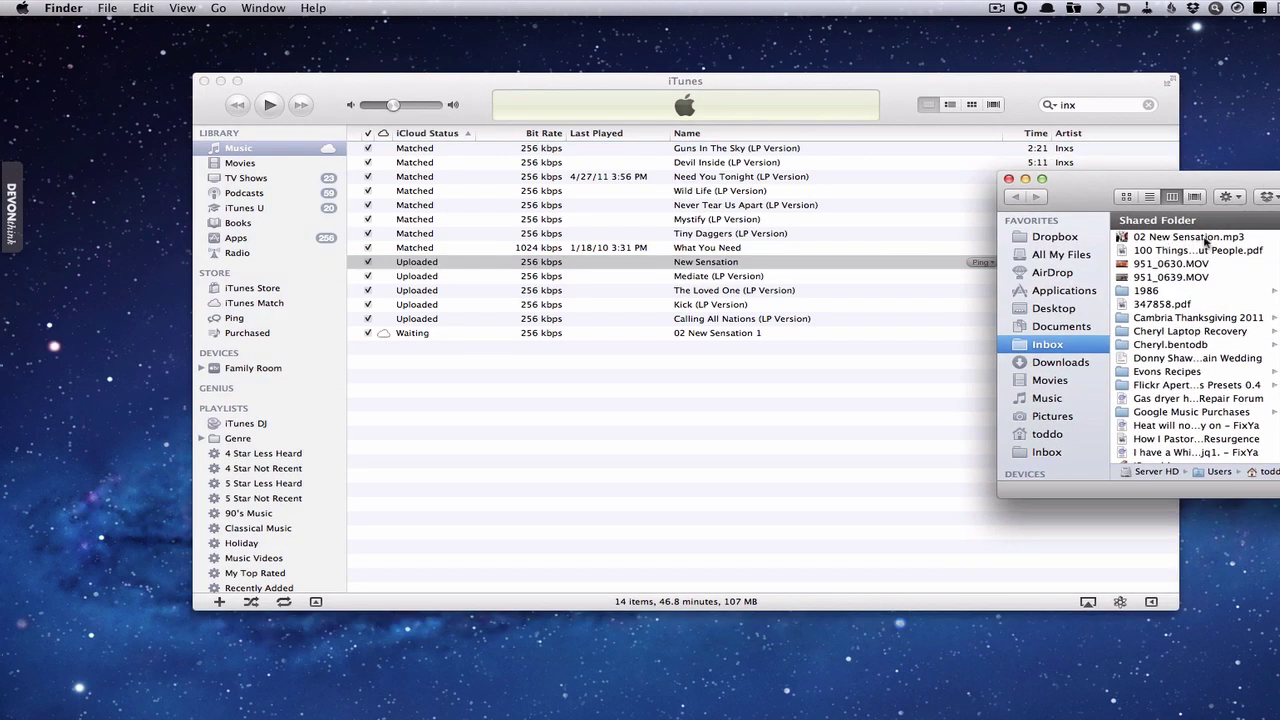
click(1010, 181)
Delete the uploaded 3:40 New Sensation track from the iTunes library and from iCloud, moving its file to the Trash
click(738, 264)
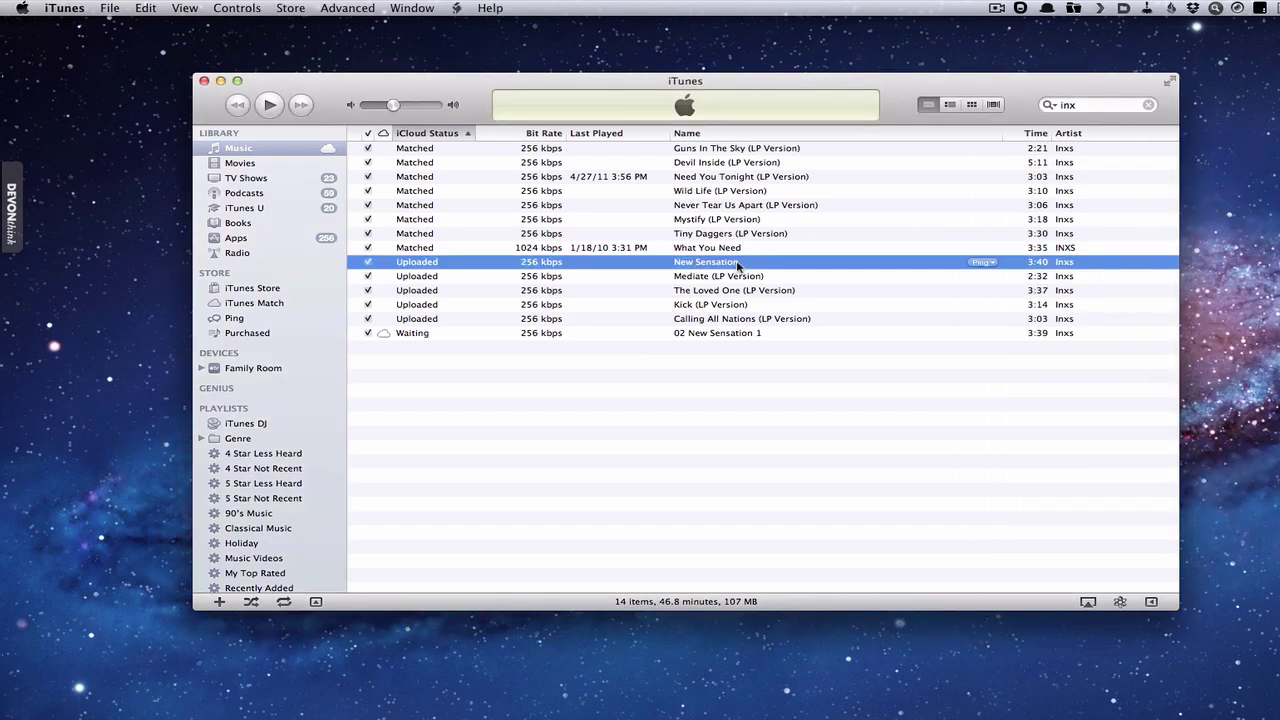
right_click(738, 264)
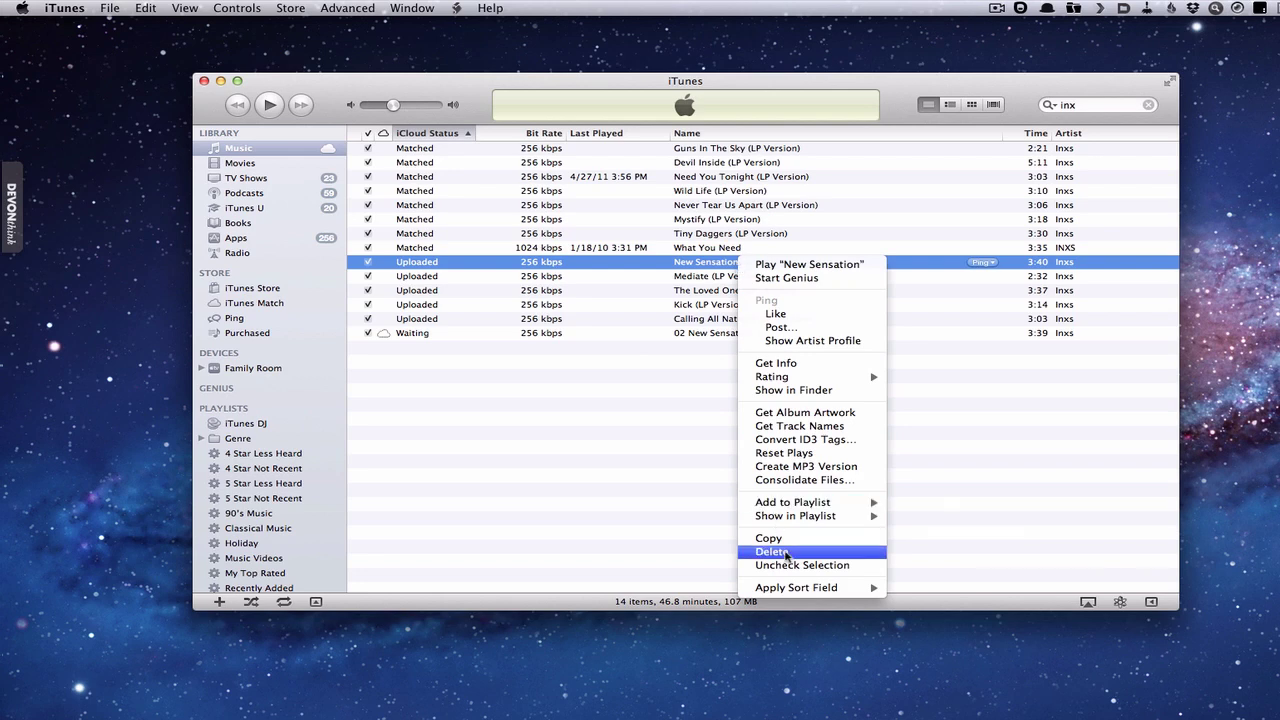
click(785, 552)
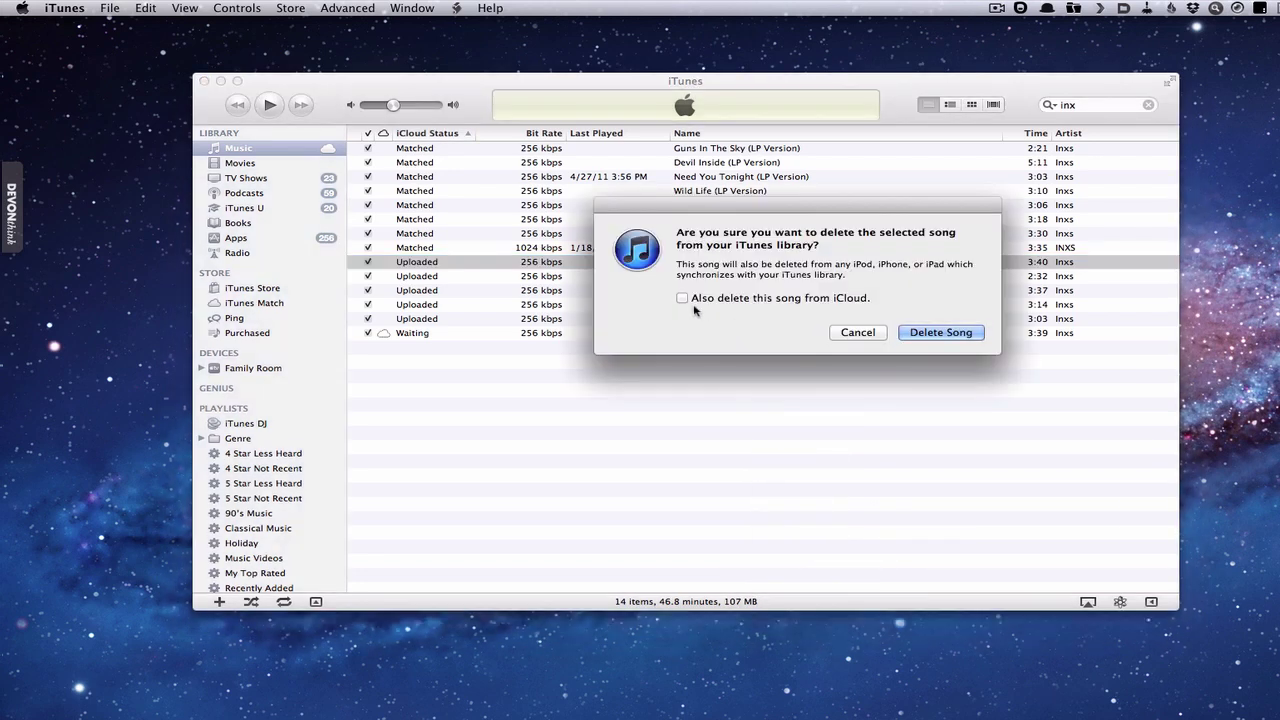
click(682, 298)
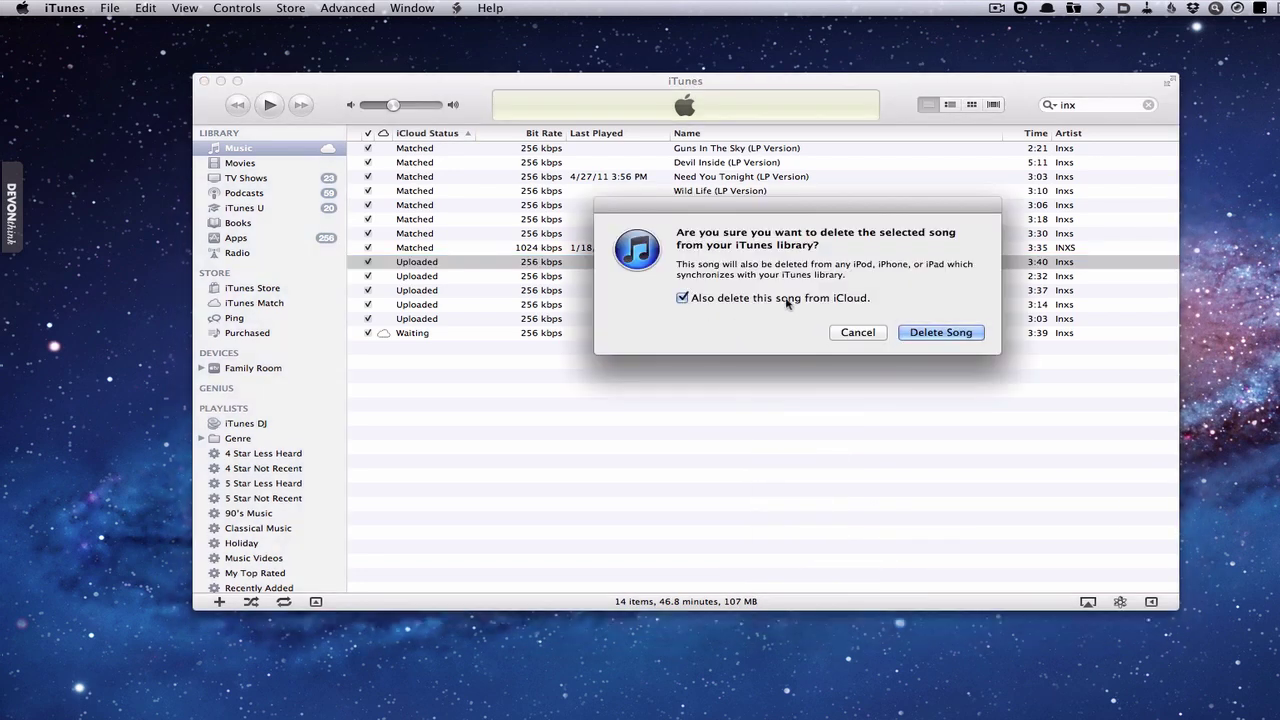
click(934, 333)
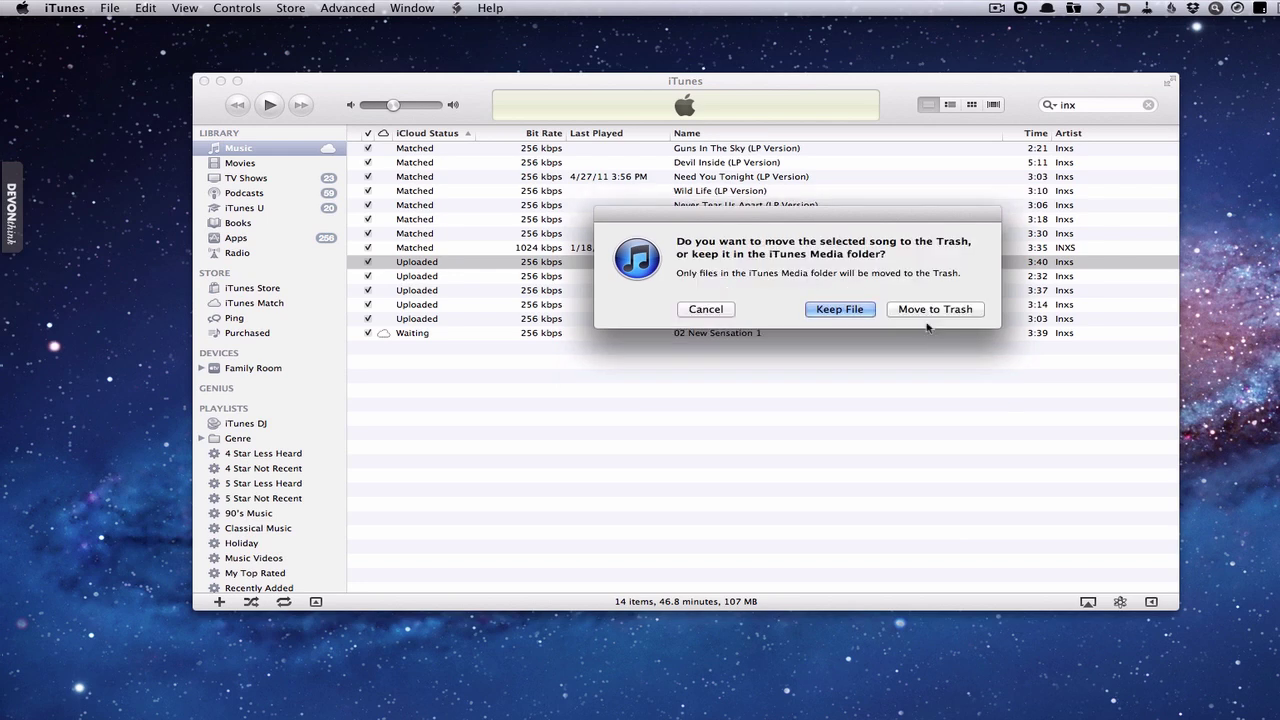
click(921, 311)
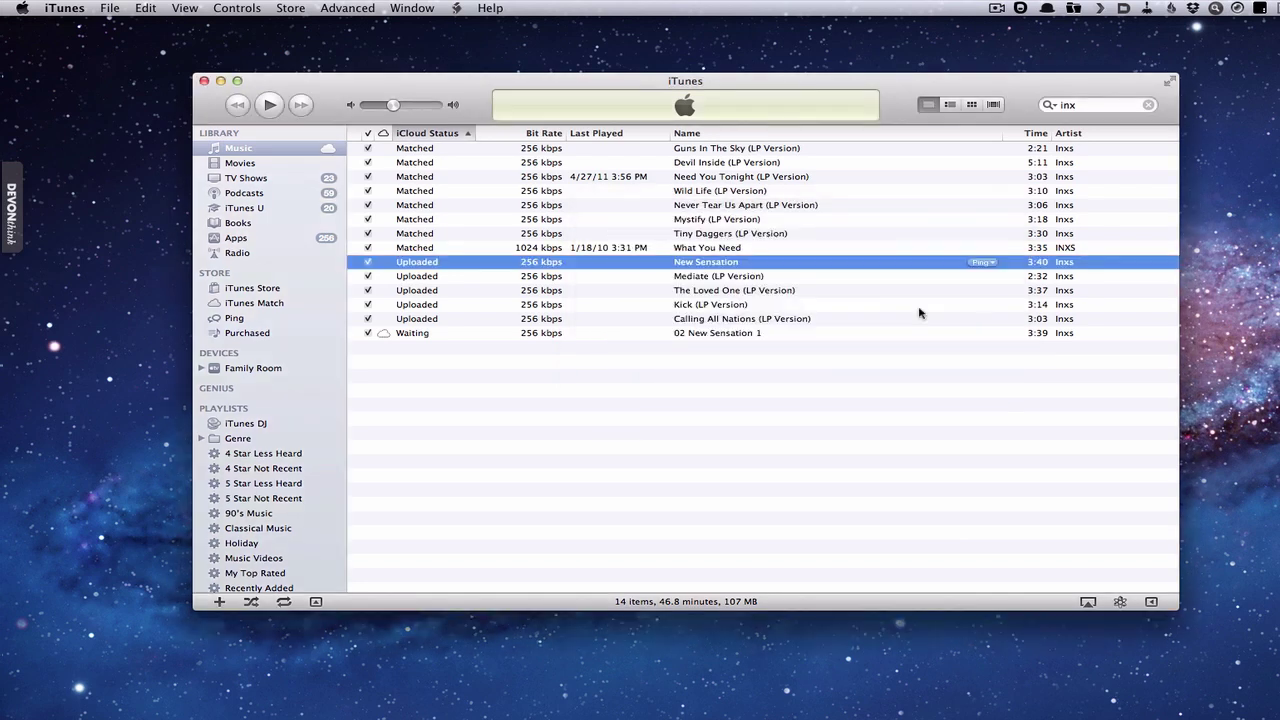
Rename the waiting track 02 New Sensation 1 in the iTunes library as New Sensation
click(752, 319)
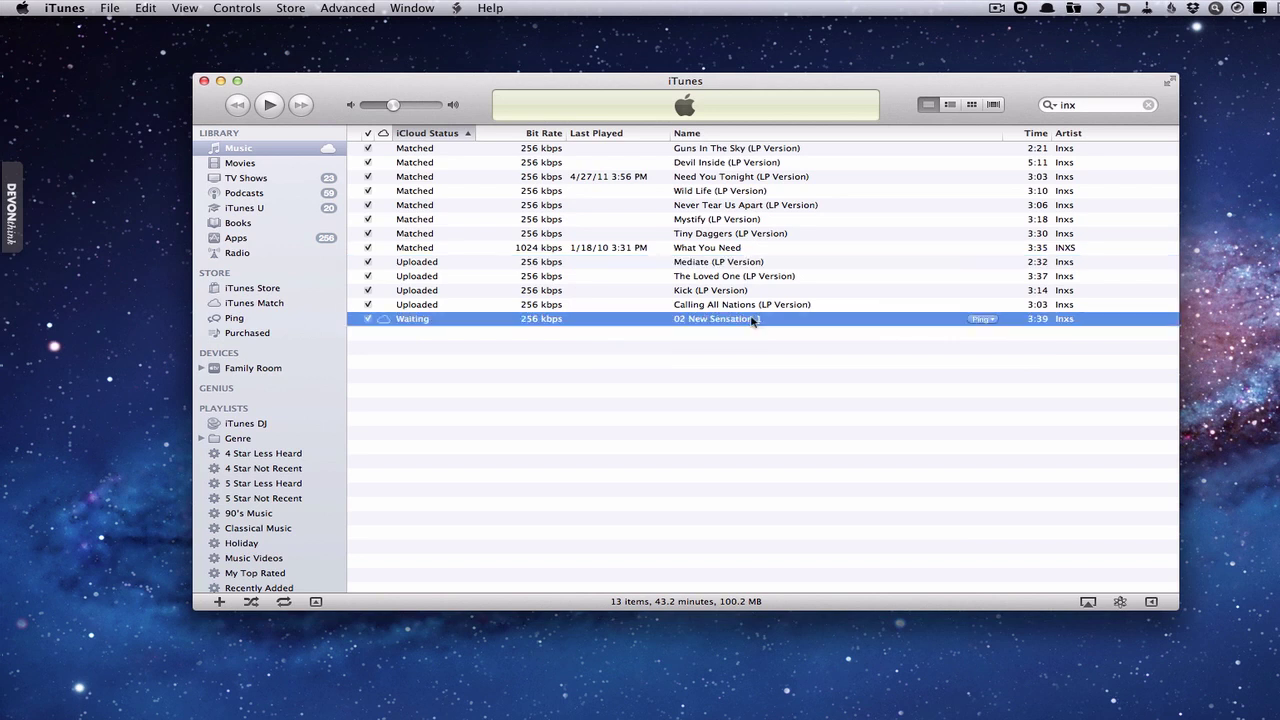
click(752, 319)
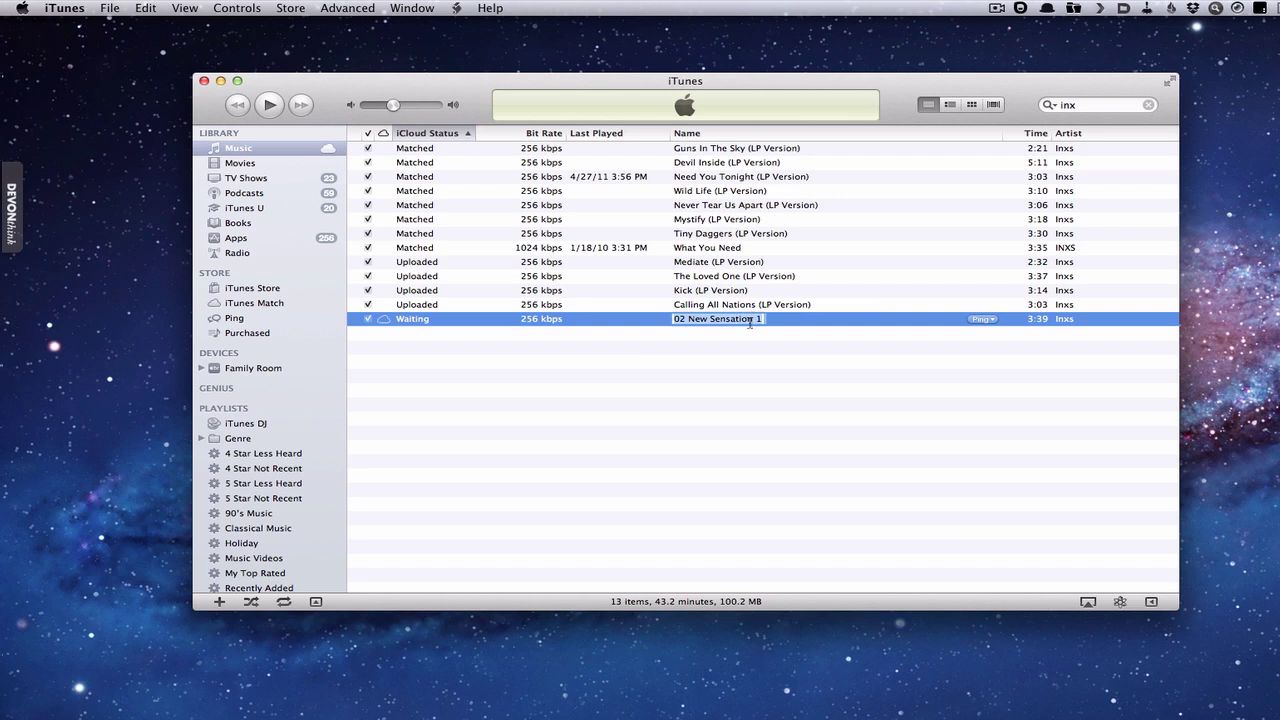
click(762, 319)
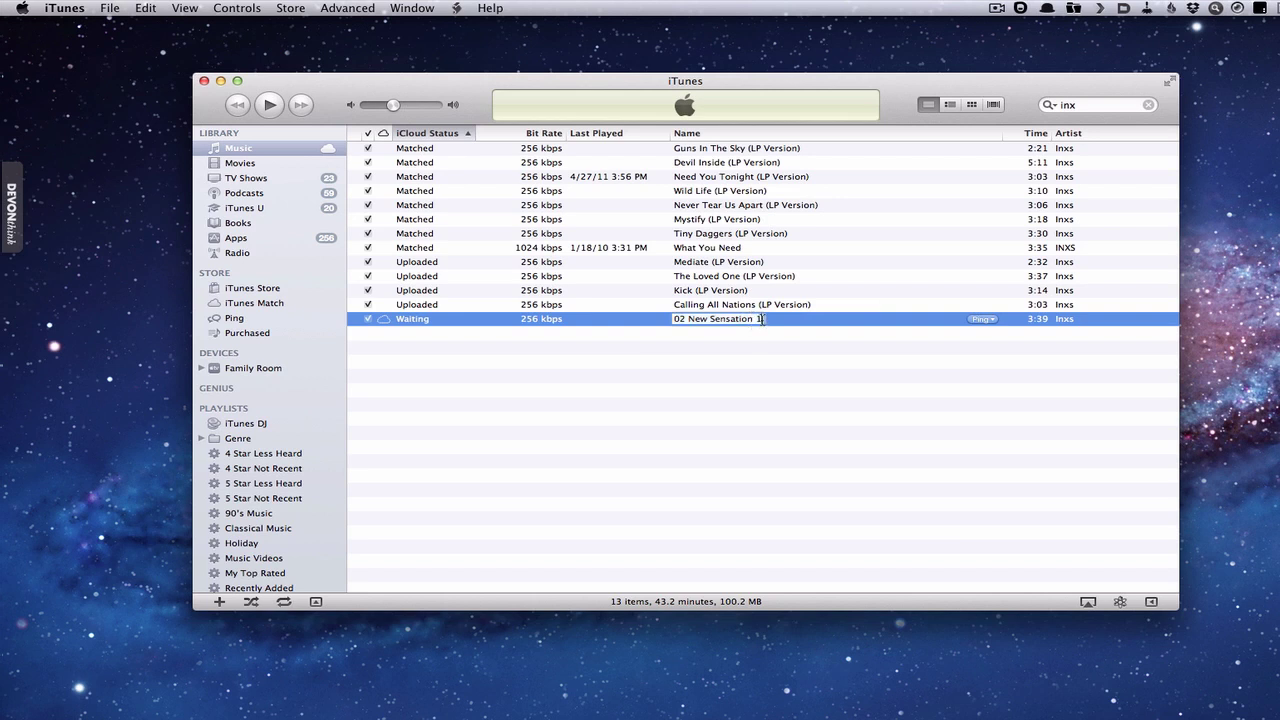
key(BackSpace)
key(BackSpace)
click(688, 319)
key(BackSpace)
key(BackSpace)
key(BackSpace)
click(689, 347)
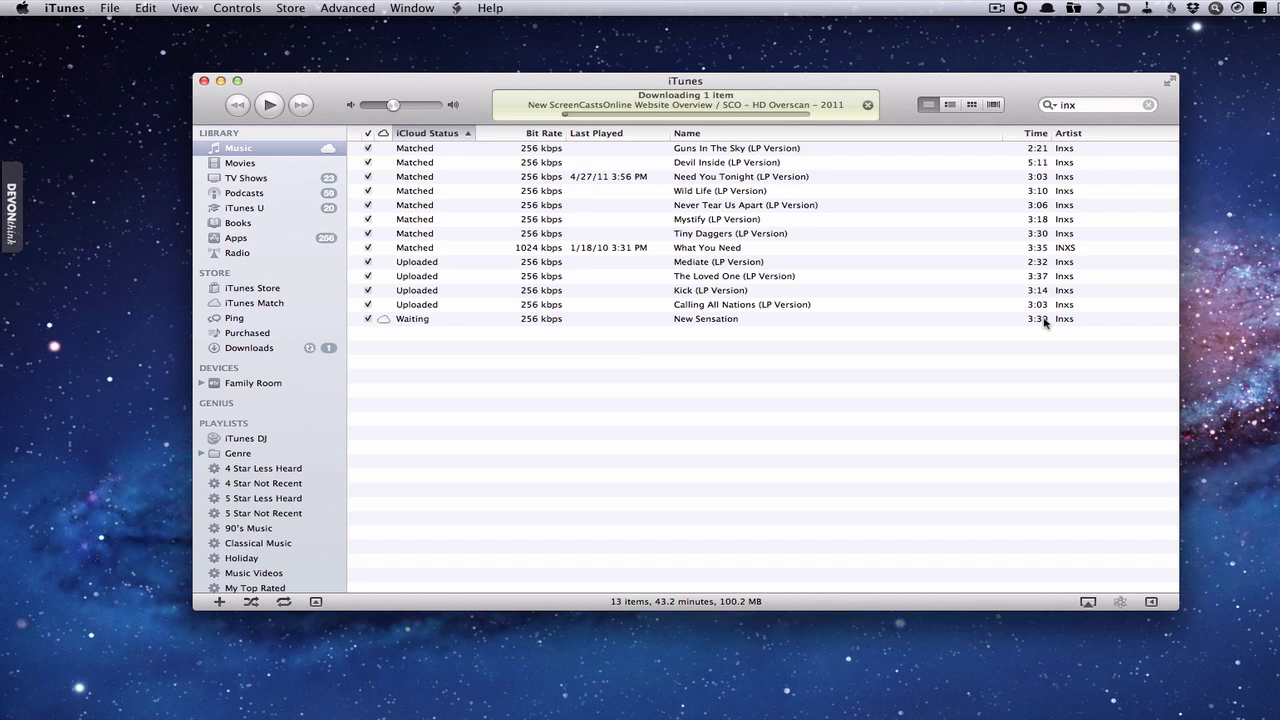
Stop the running download in iTunes and start an iTunes Match update
click(866, 106)
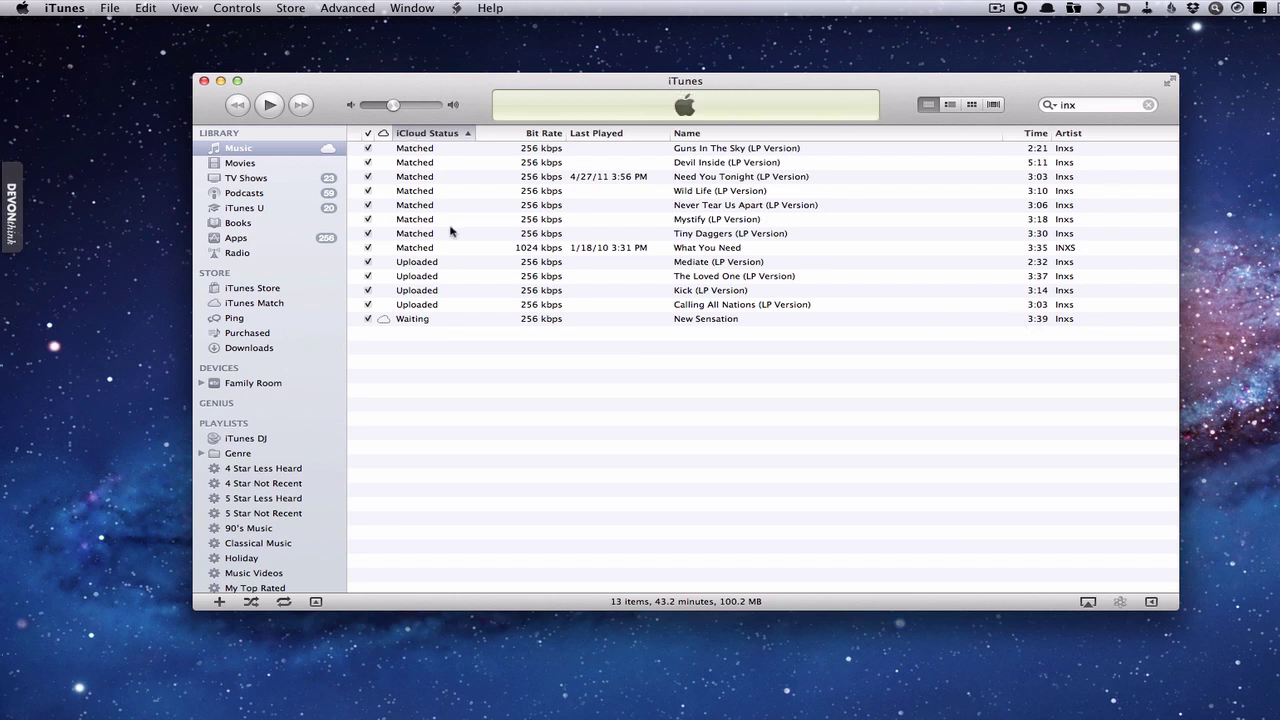
click(290, 8)
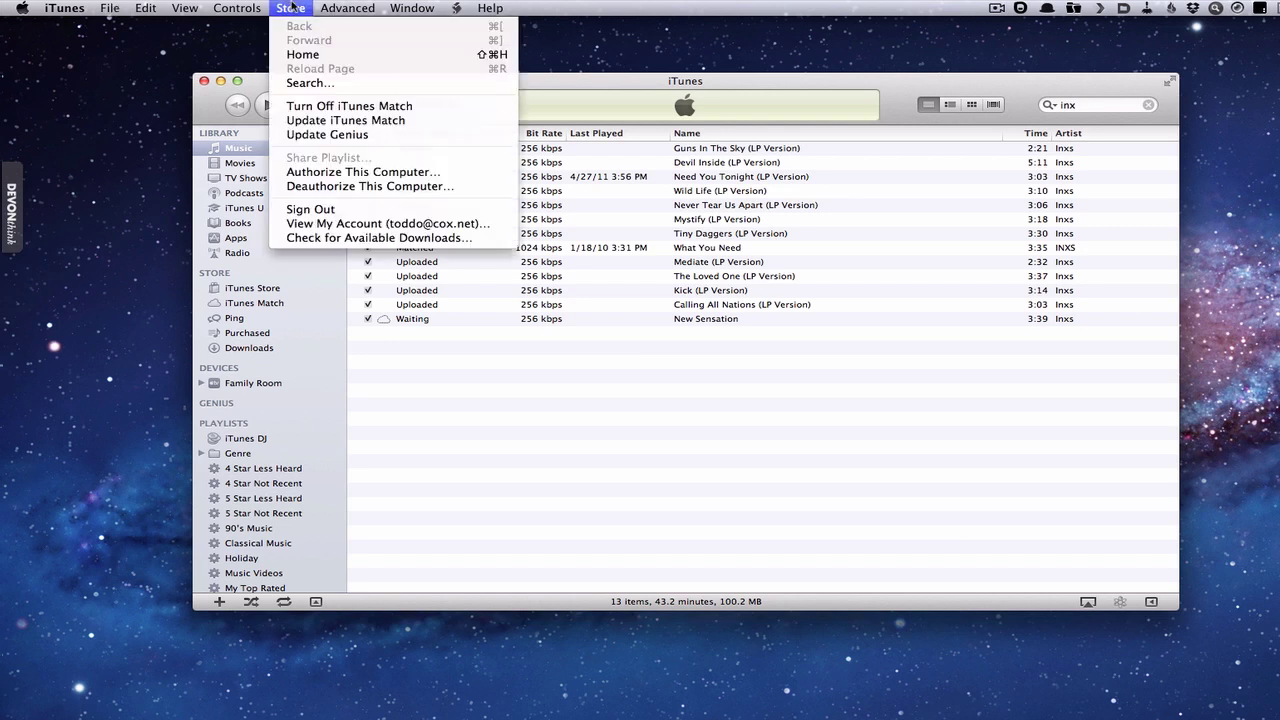
click(331, 121)
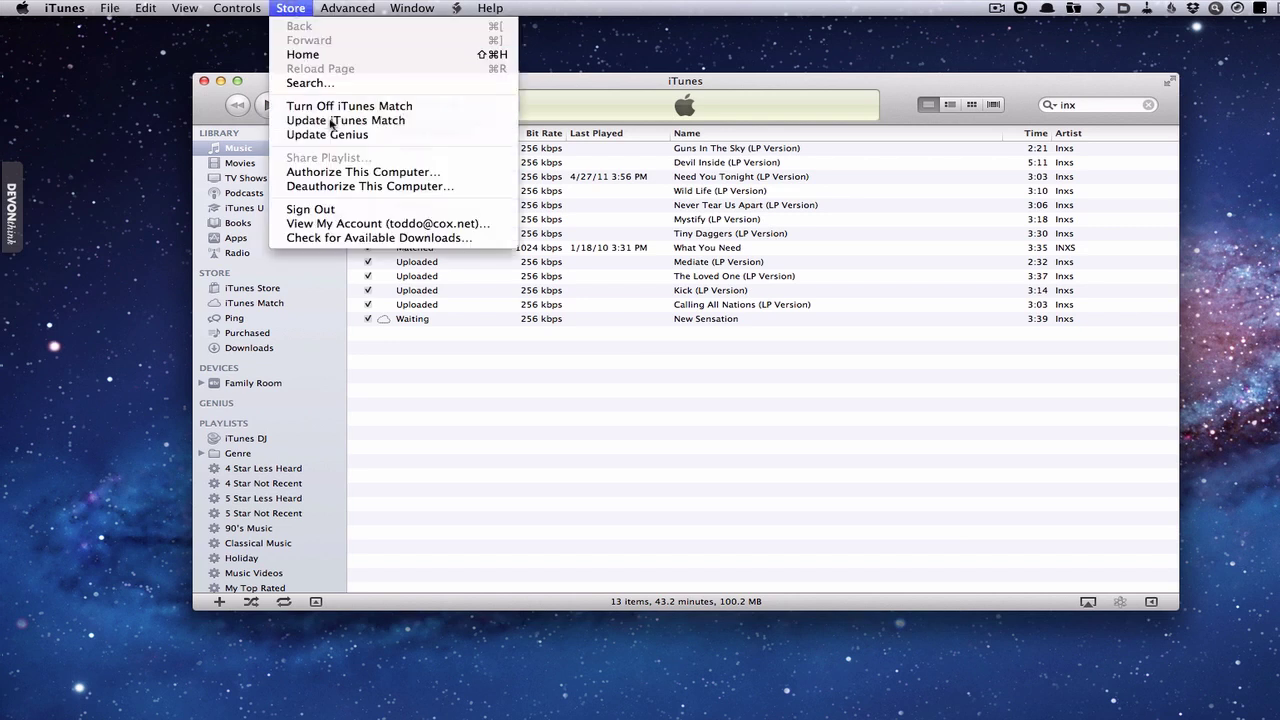